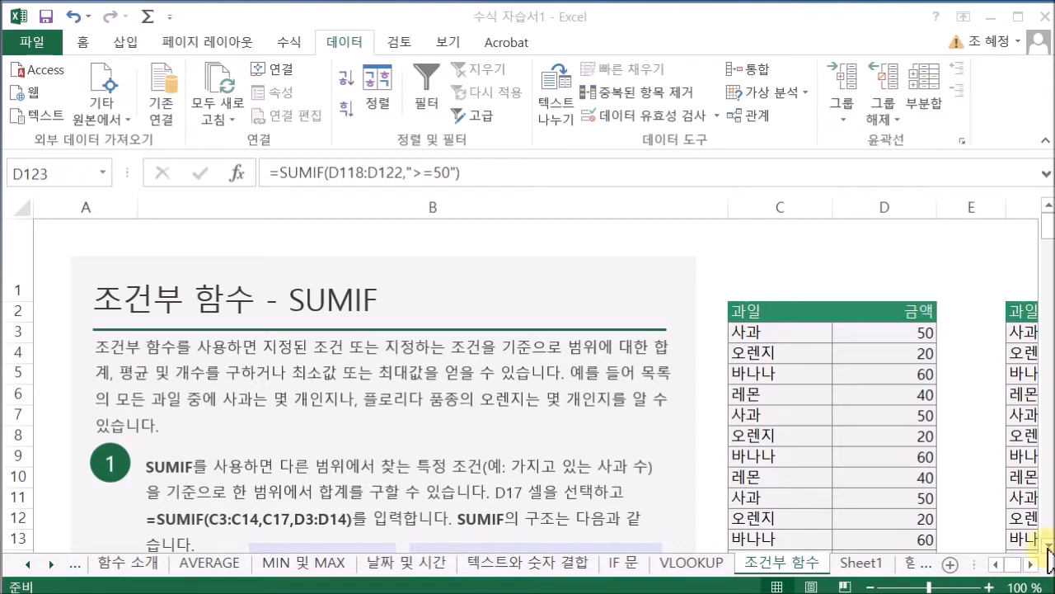
Read the SUMIF explanation and its formula diagram on the 조건부 함수 sheet, along with the adjacent fruit table.
left_click(1048, 546)
left_click(1047, 546)
left_click(1048, 546)
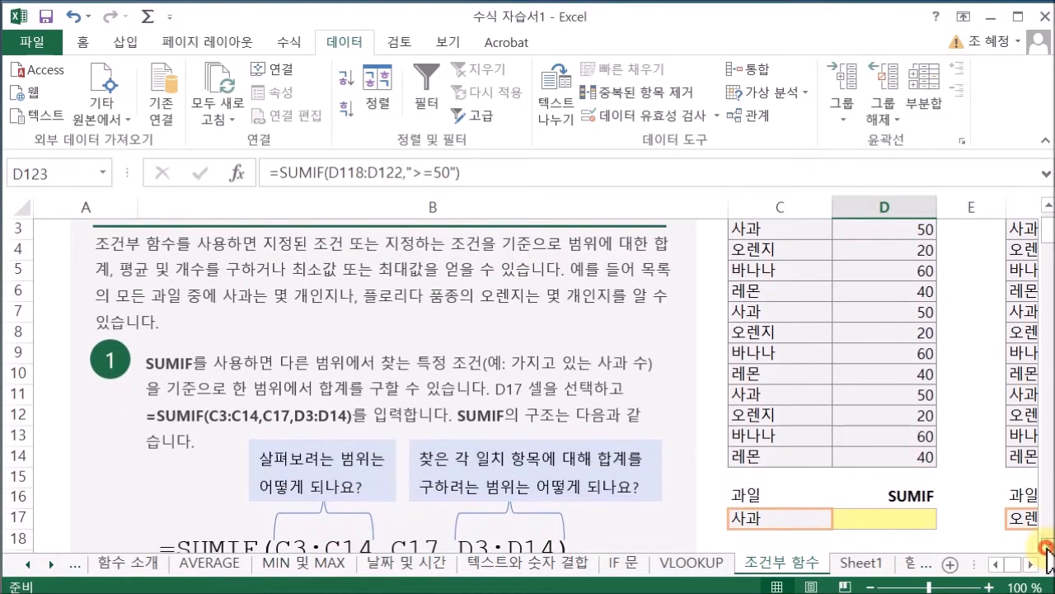
left_click(1048, 547)
left_click(1048, 547)
left_click(1048, 547)
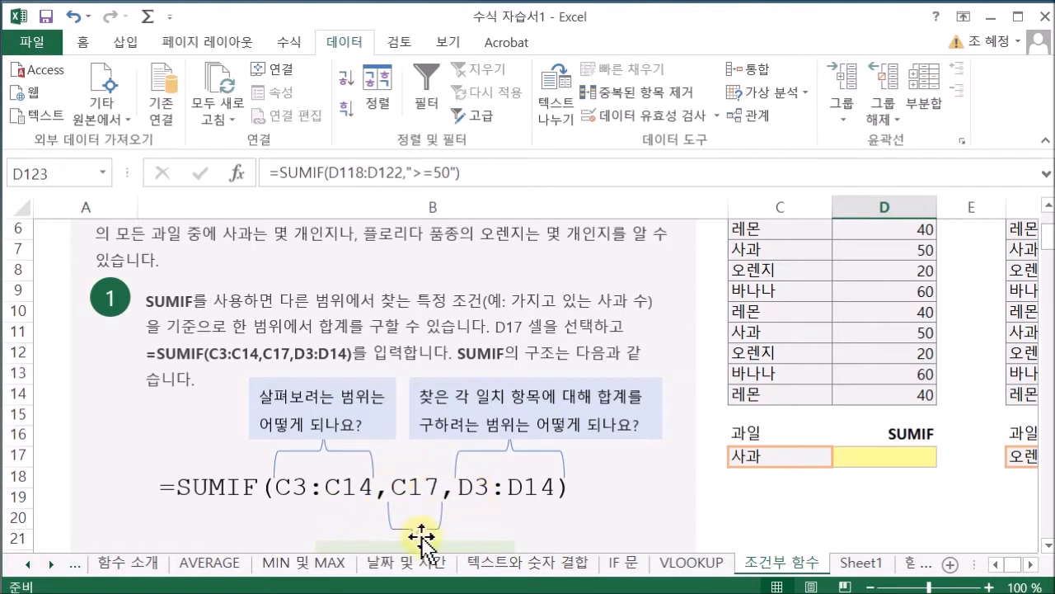
left_click(1047, 546)
left_click(1048, 546)
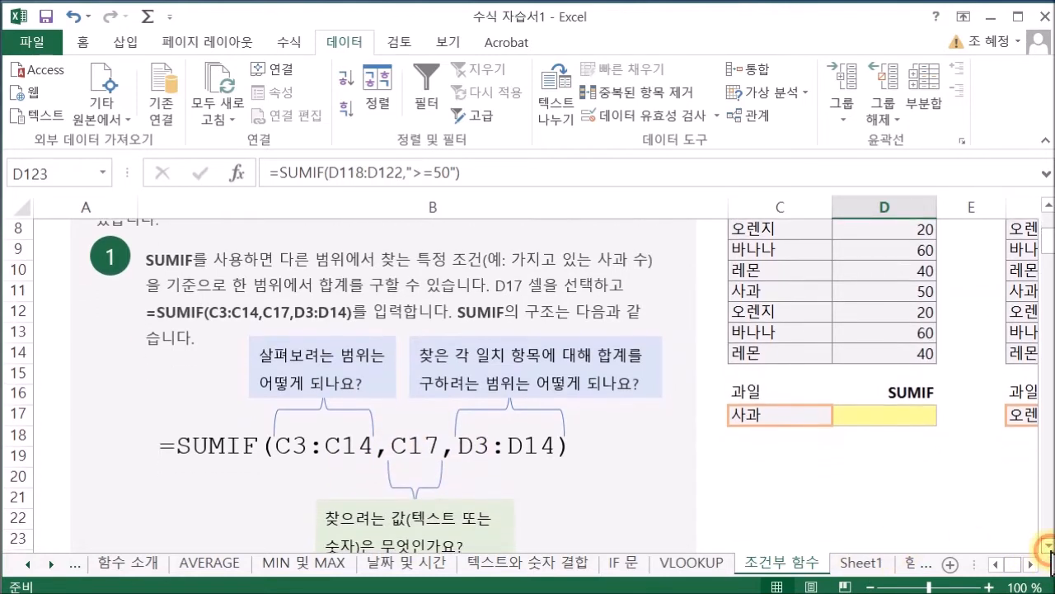
left_click(1047, 546)
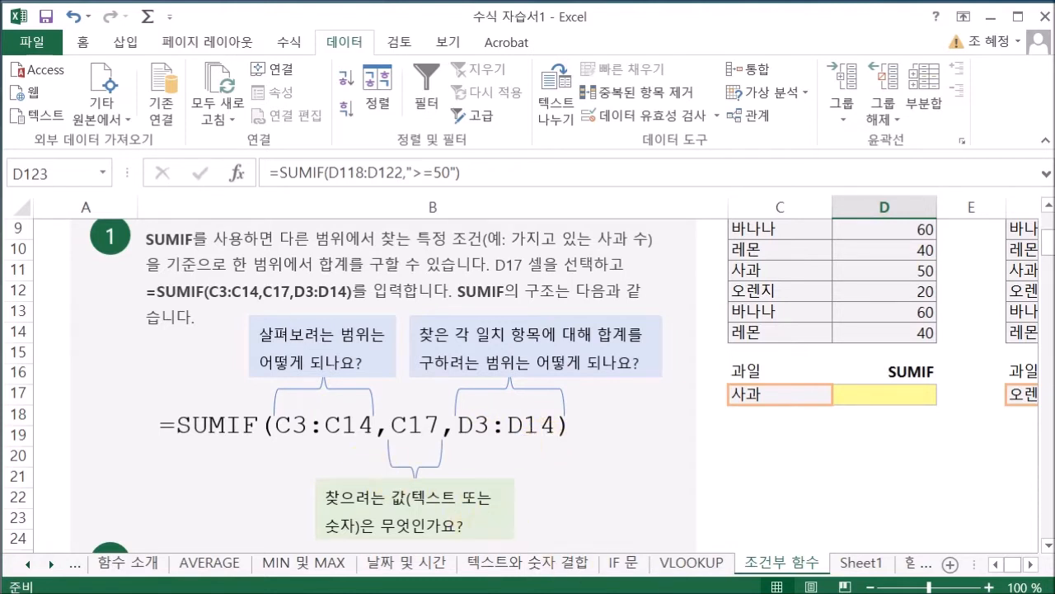
scroll(1051, 367, "up", 2)
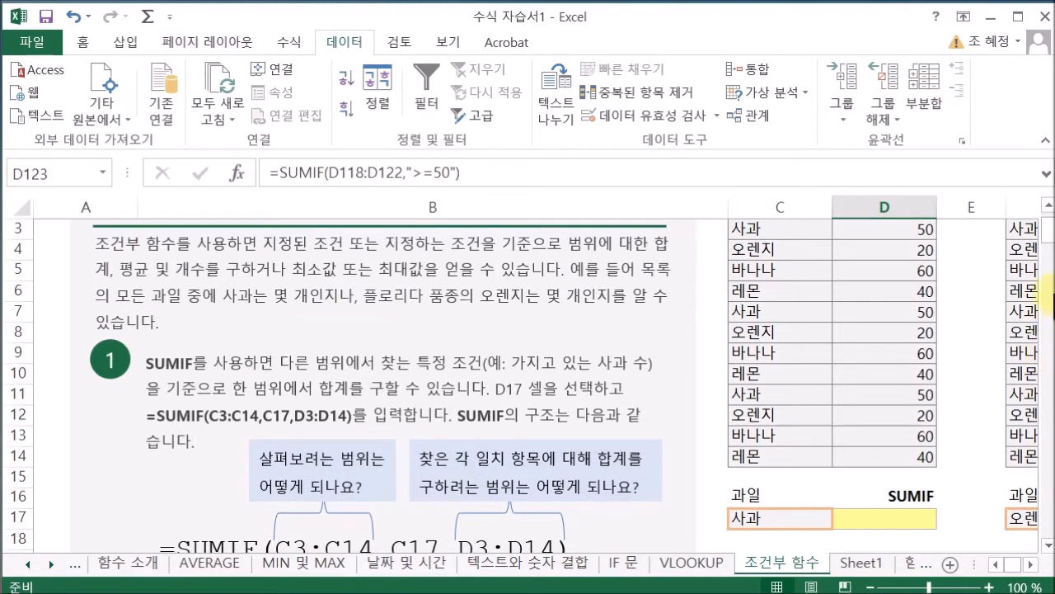
left_click_drag(1049, 232, 1049, 235)
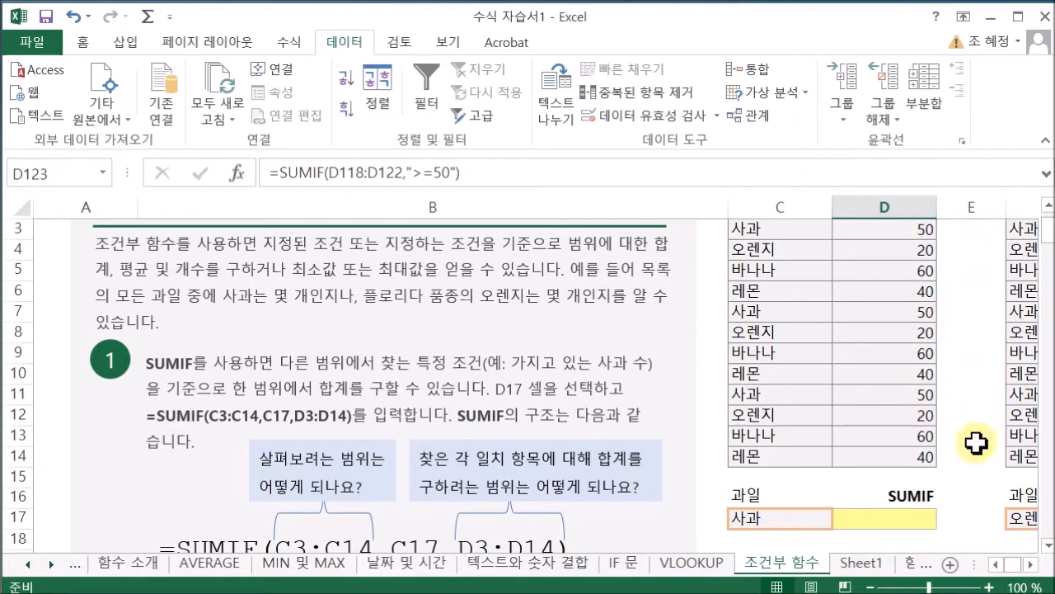
Start a SUMIF formula in D17 and open its function arguments dialog, placed clear of the fruit table.
left_click(916, 517)
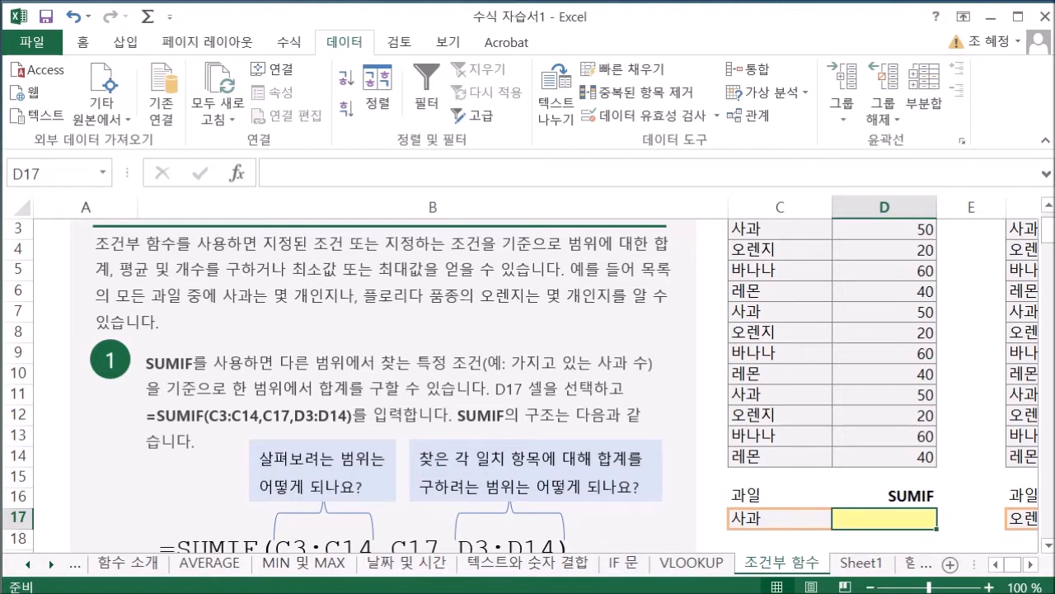
type("=")
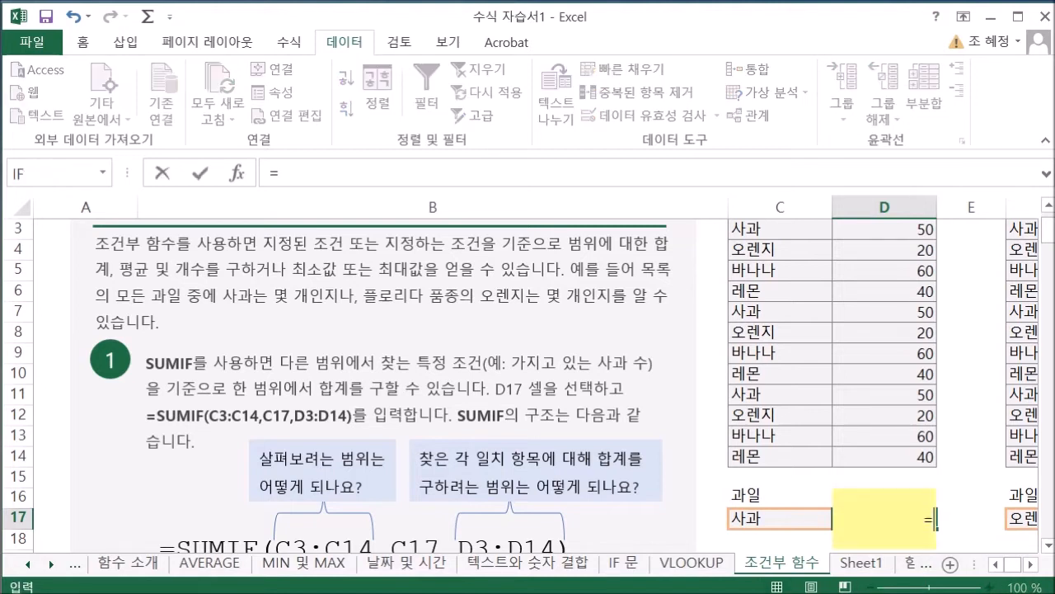
type("su")
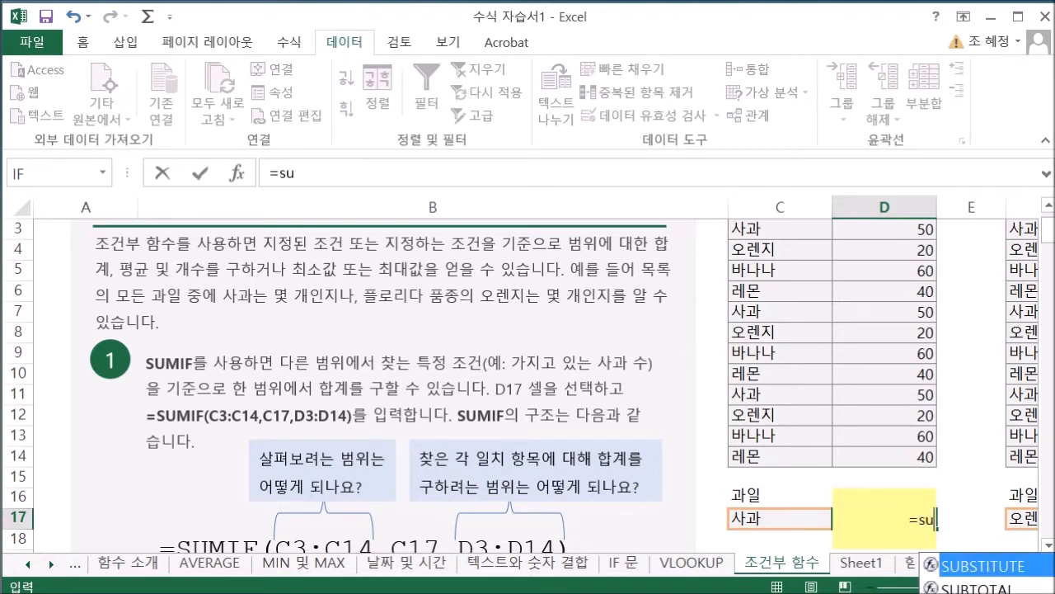
type("m")
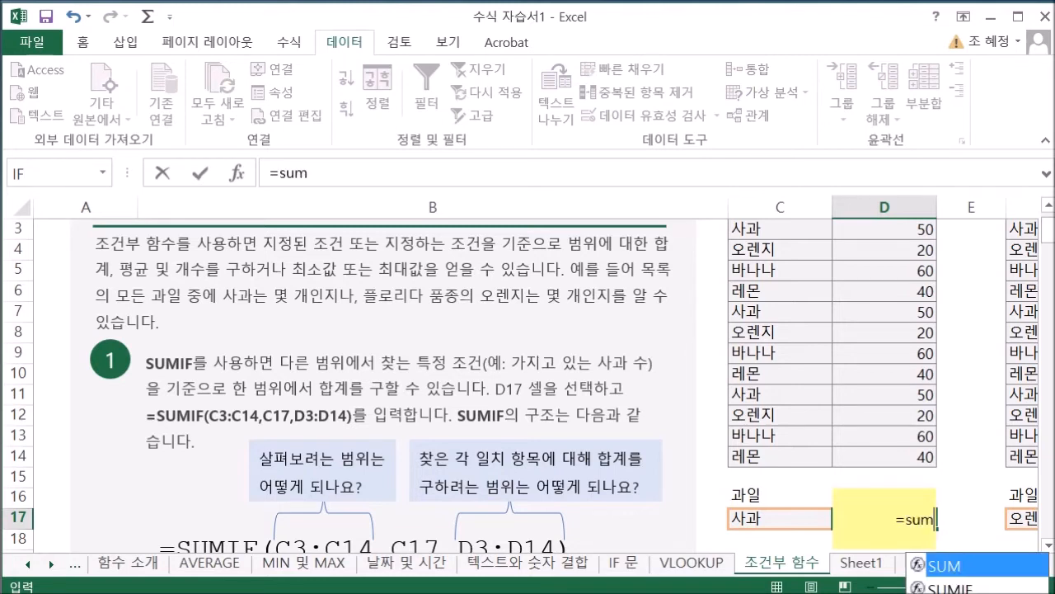
double_click(927, 587)
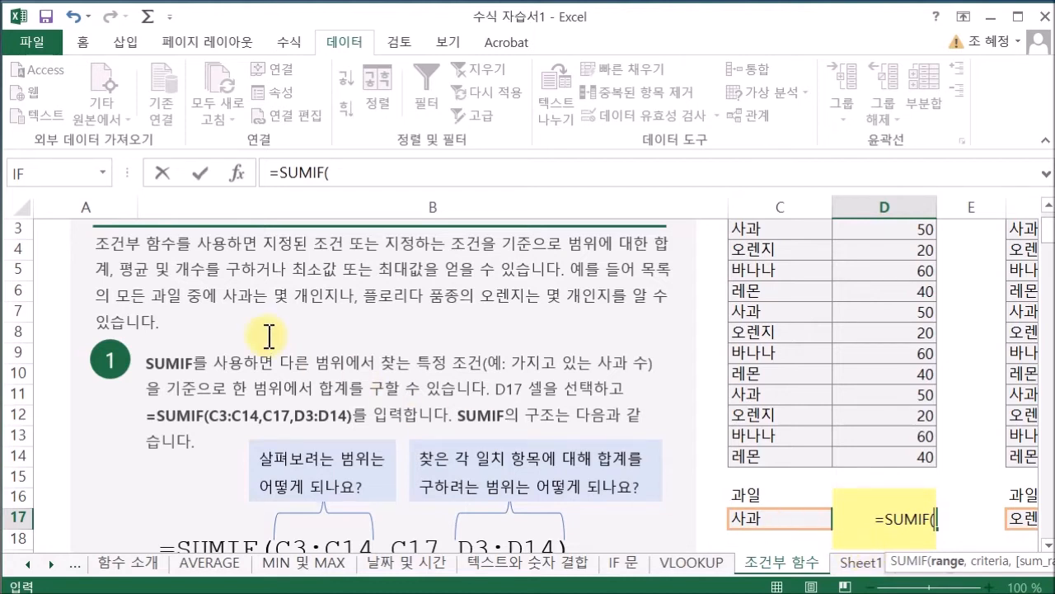
left_click(236, 170)
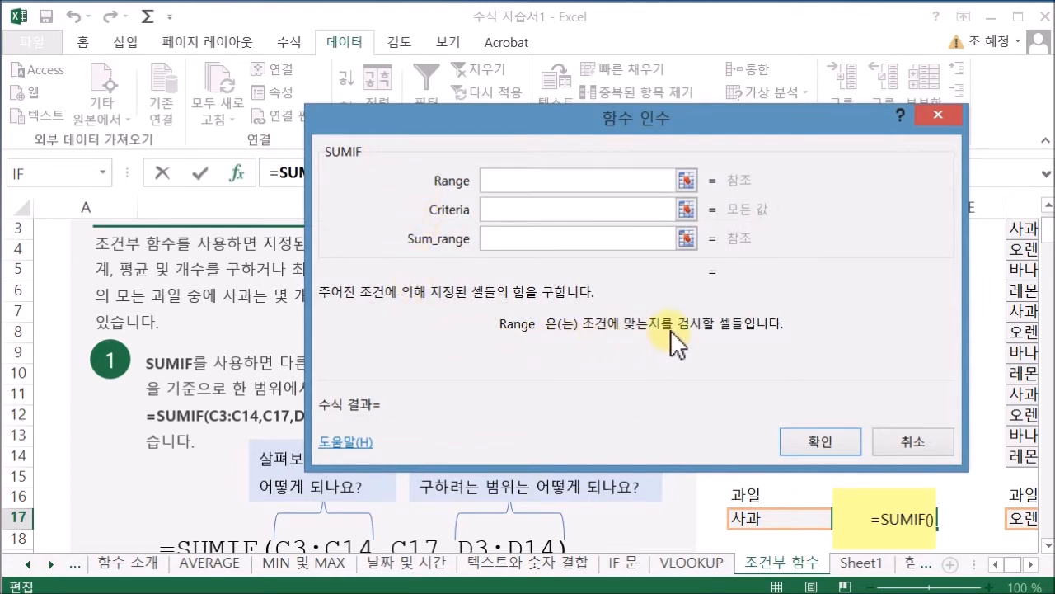
left_click_drag(702, 125, 447, 58)
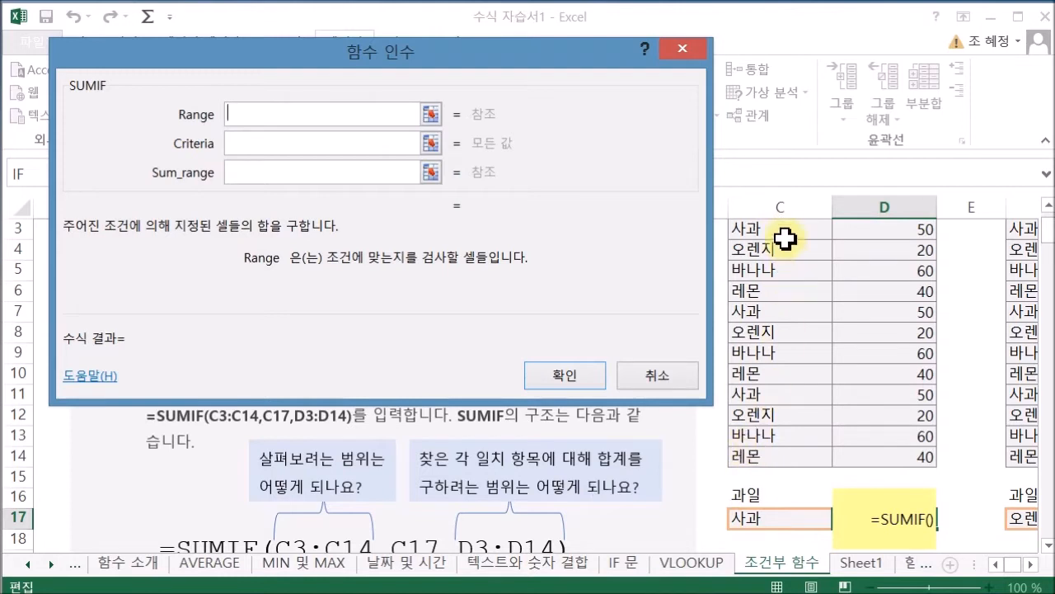
Complete the SUMIF in D17 with Range C3:C14, Criteria C17 and Sum_range D3:D14.
left_click_drag(785, 238, 780, 452)
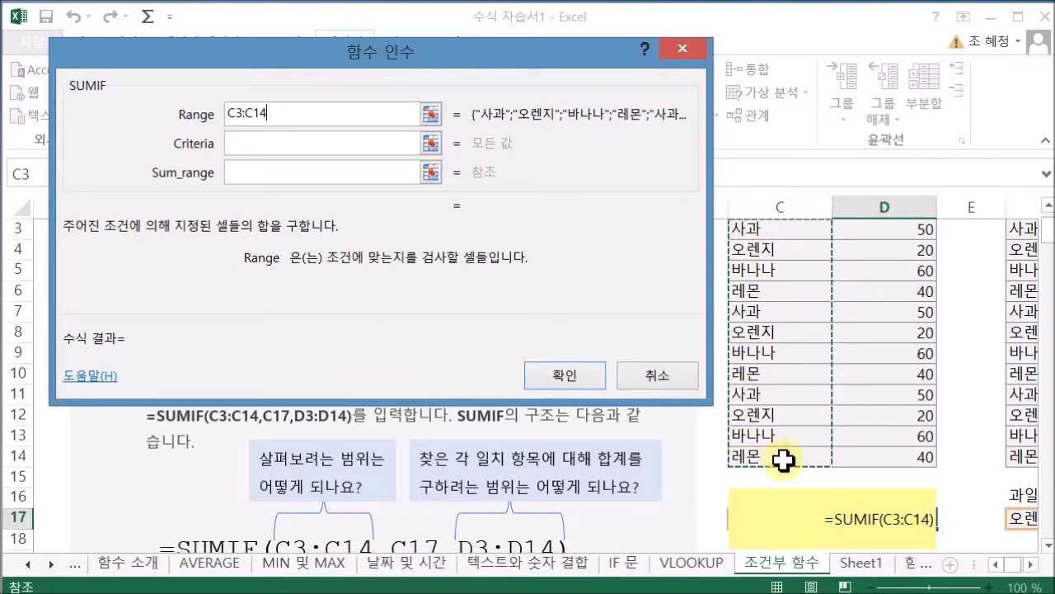
left_click(310, 144)
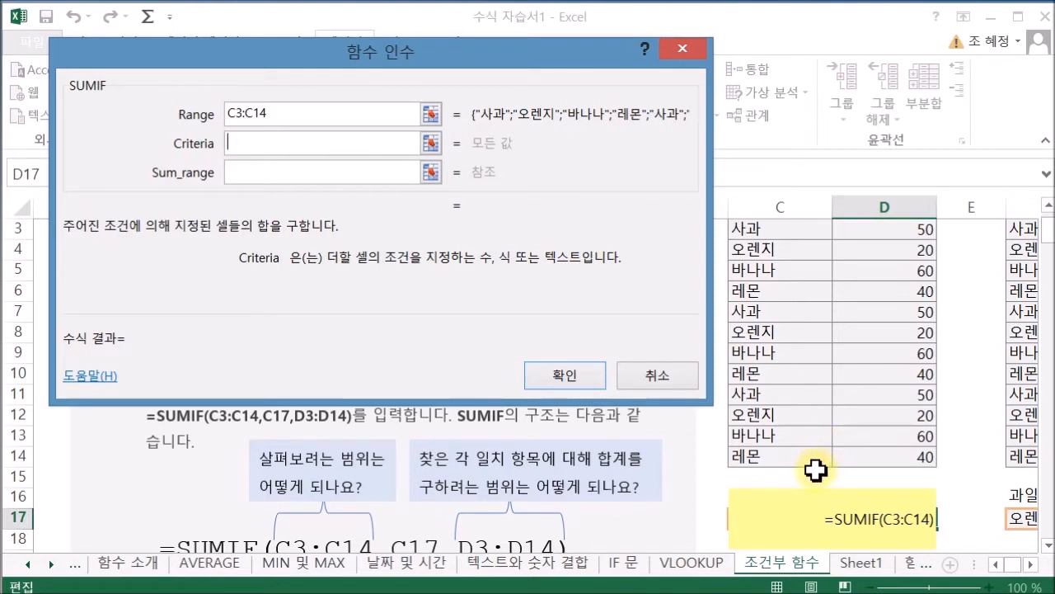
left_click(758, 518)
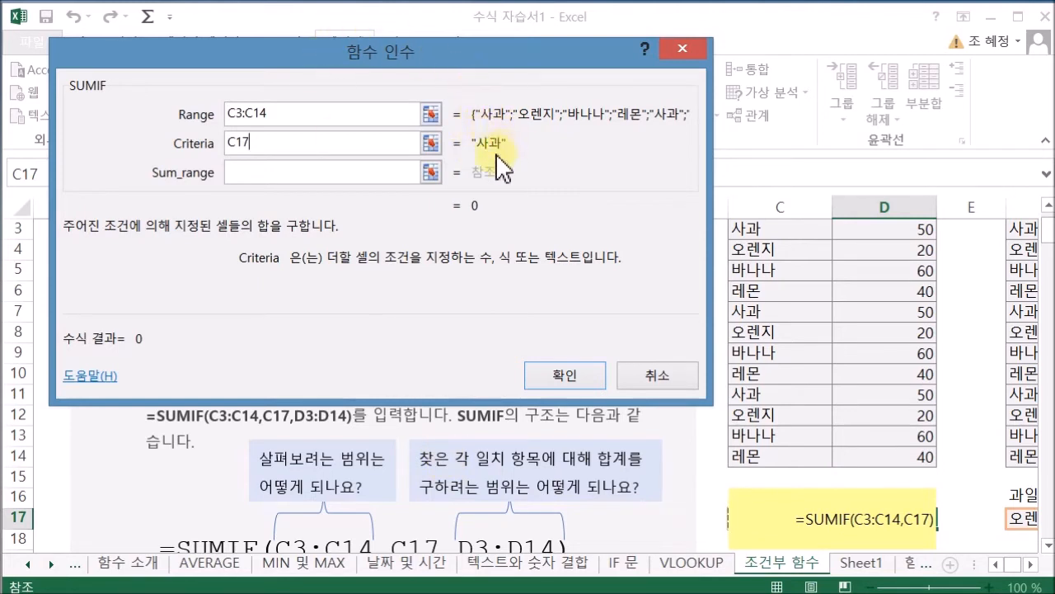
left_click(290, 170)
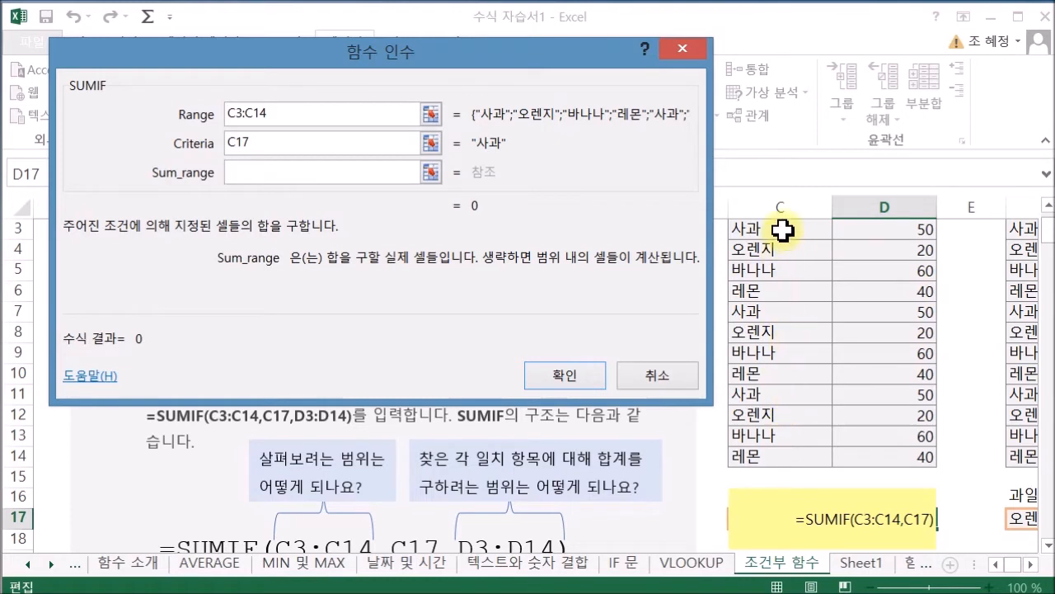
left_click(907, 230)
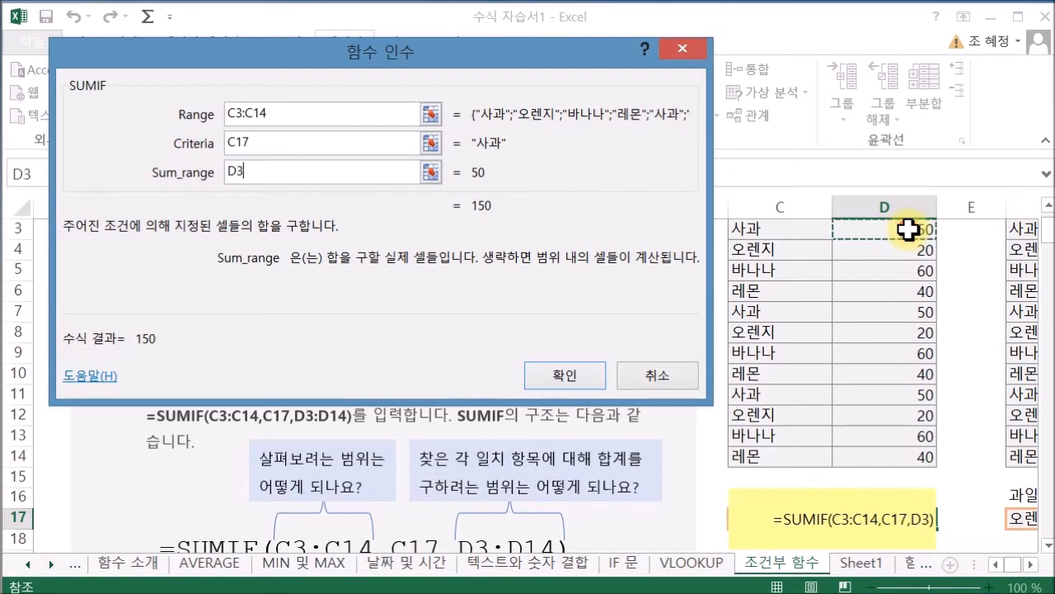
left_click_drag(907, 230, 874, 456)
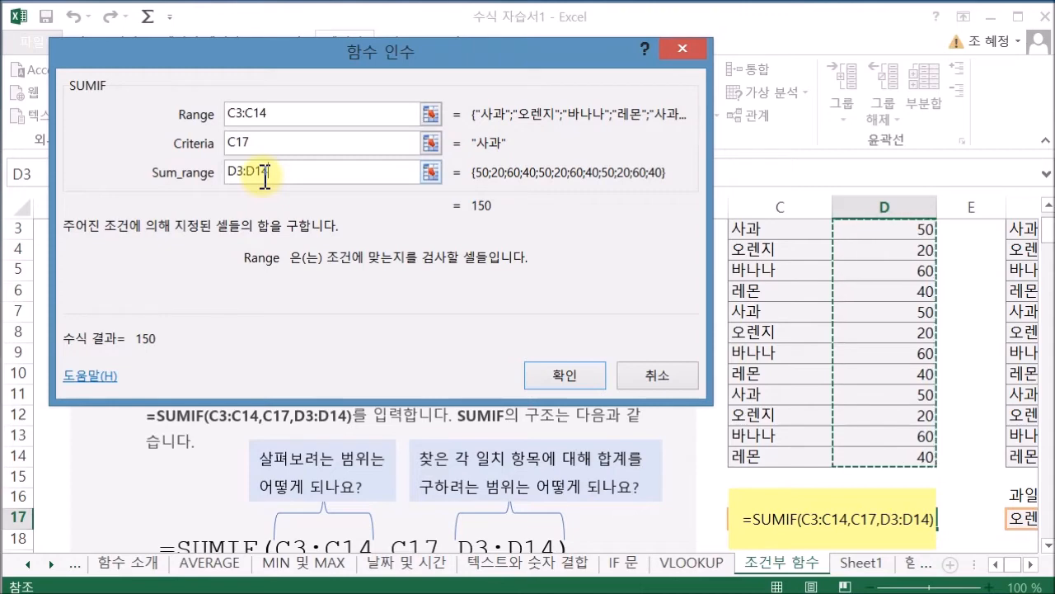
left_click(567, 378)
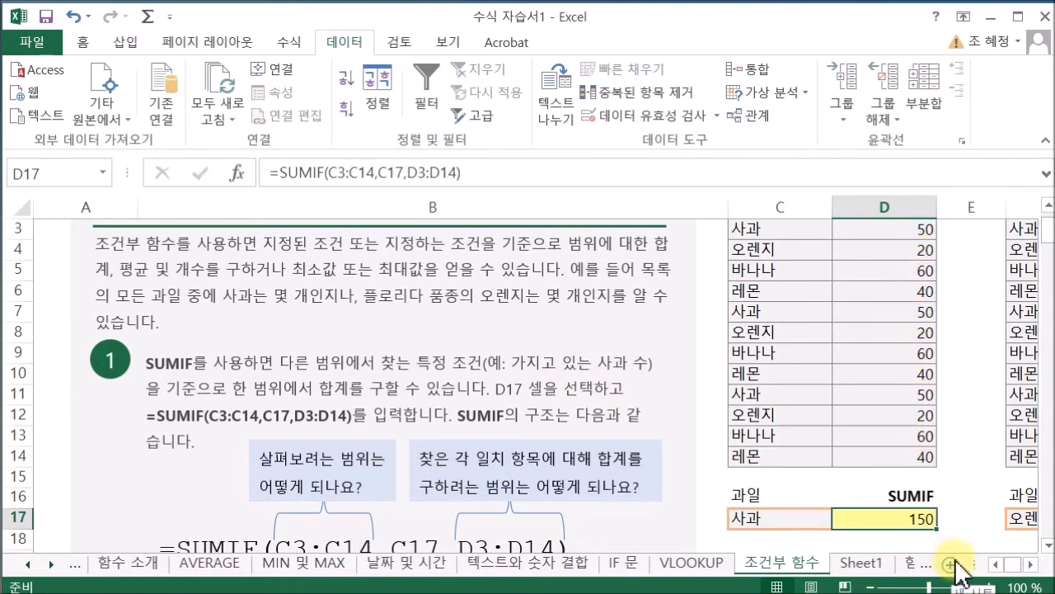
Examine the 오렌지 rows and their 품종 values in the second fruit table, plus the criteria cells F17 and G17.
left_click(1032, 564)
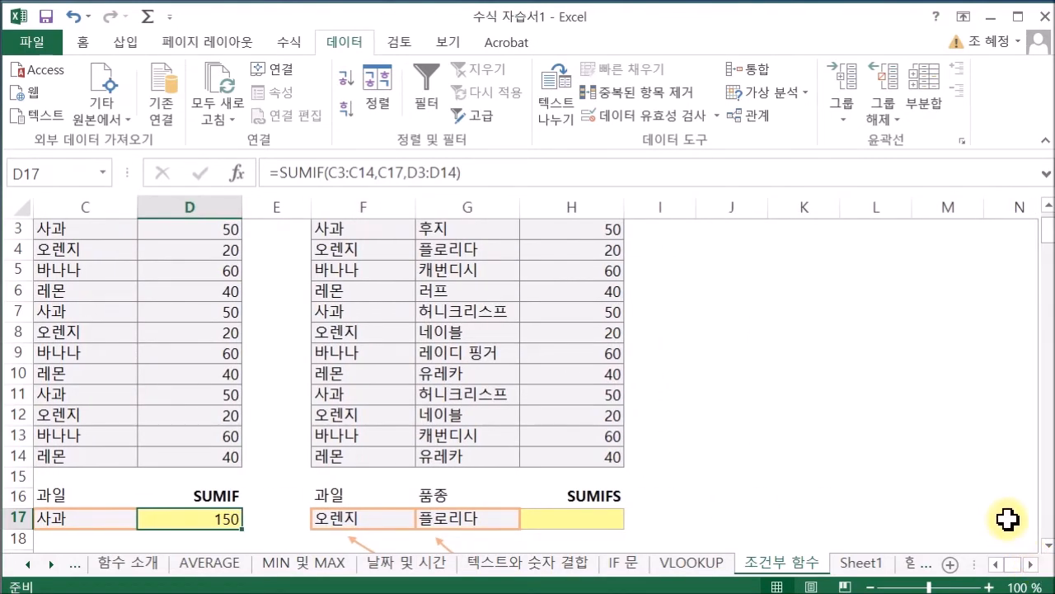
left_click(1048, 206)
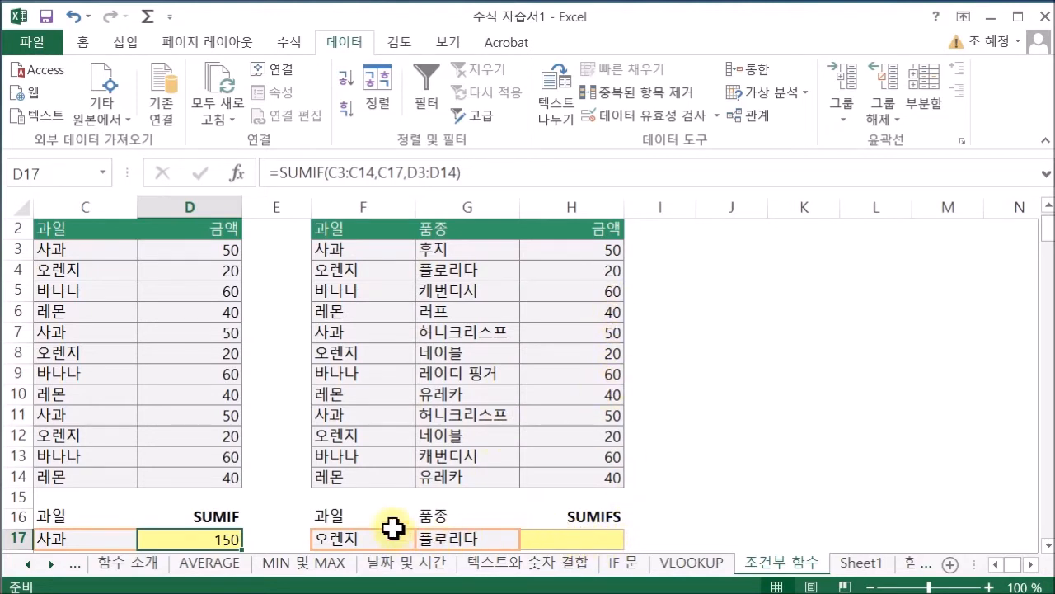
left_click(358, 275)
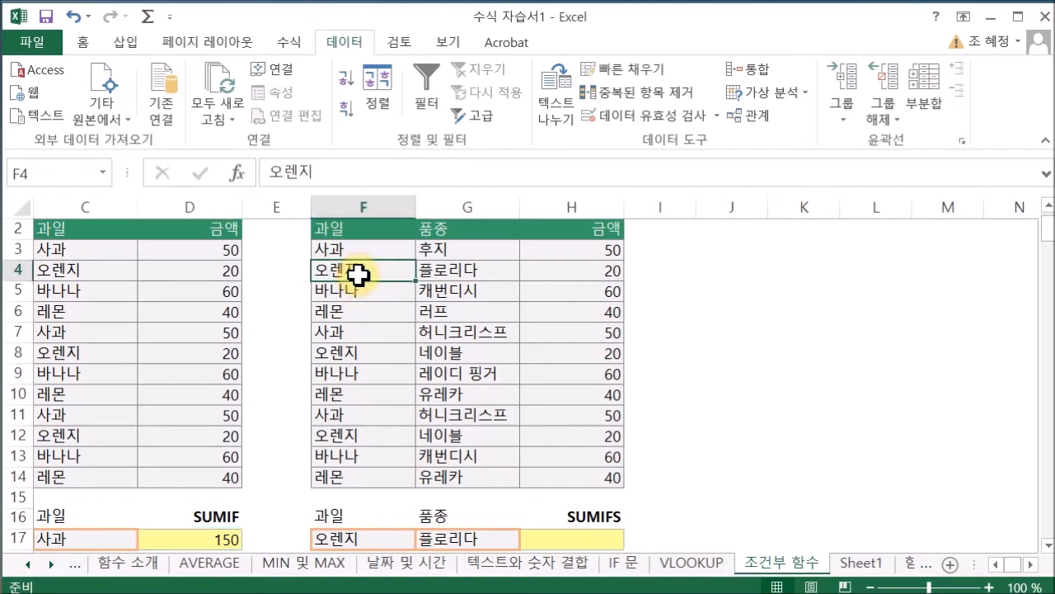
left_click(453, 275)
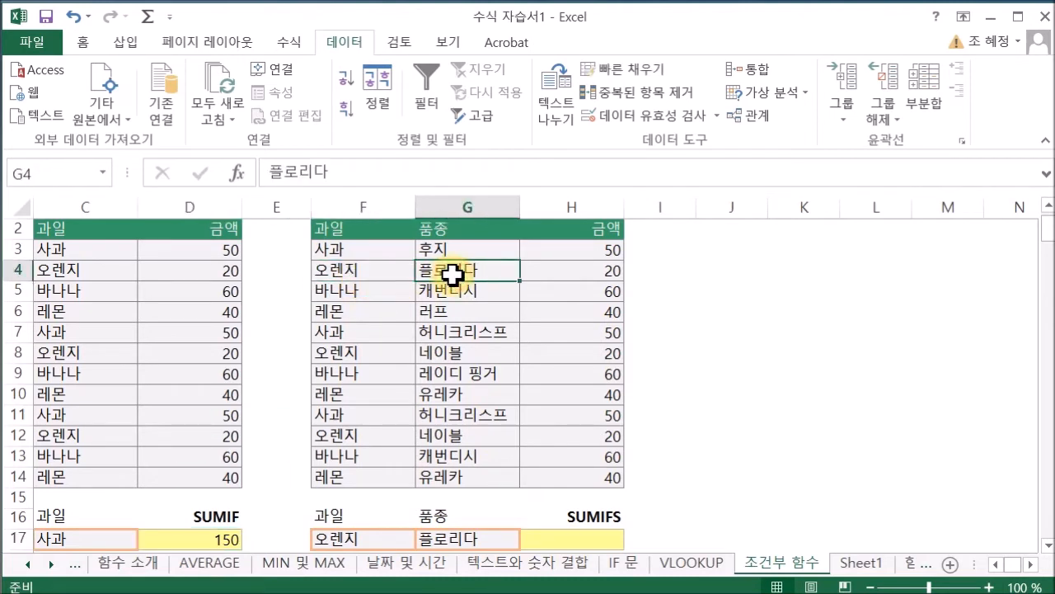
left_click(371, 358)
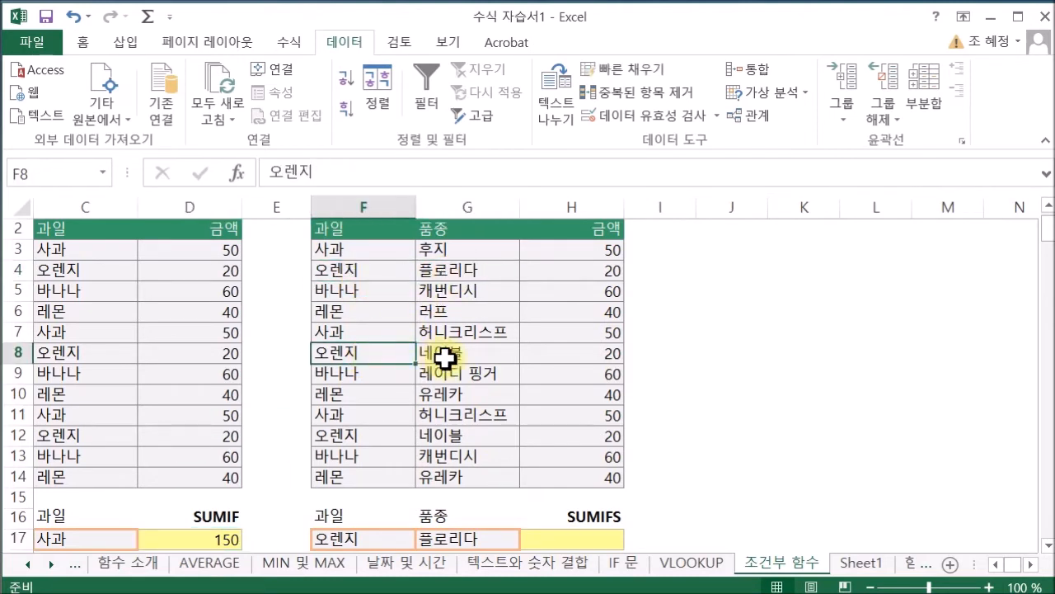
left_click(451, 358)
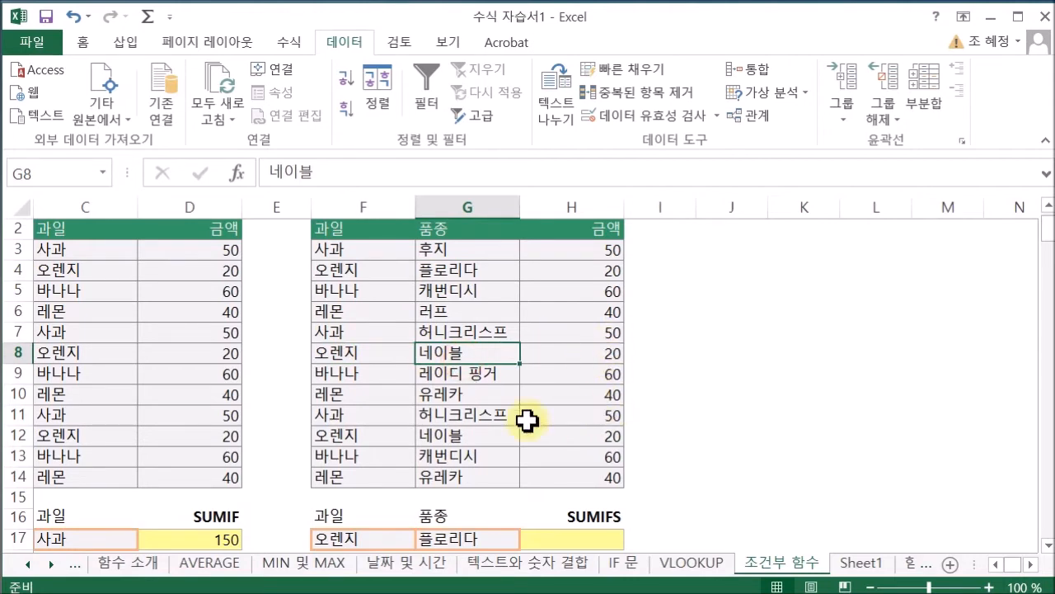
left_click(358, 439)
left_click(437, 436)
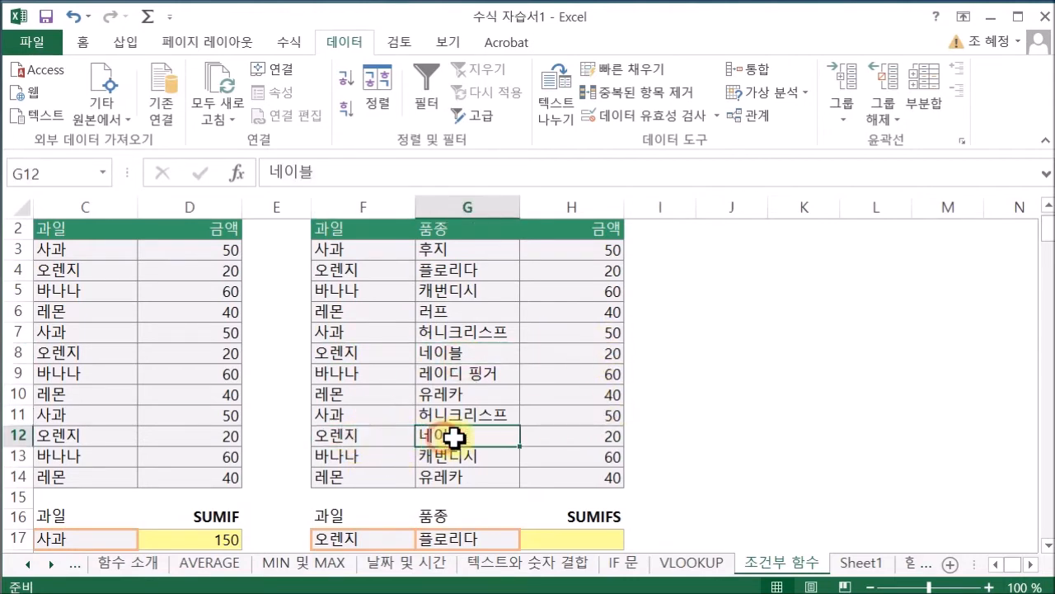
left_click(341, 537)
left_click(489, 540)
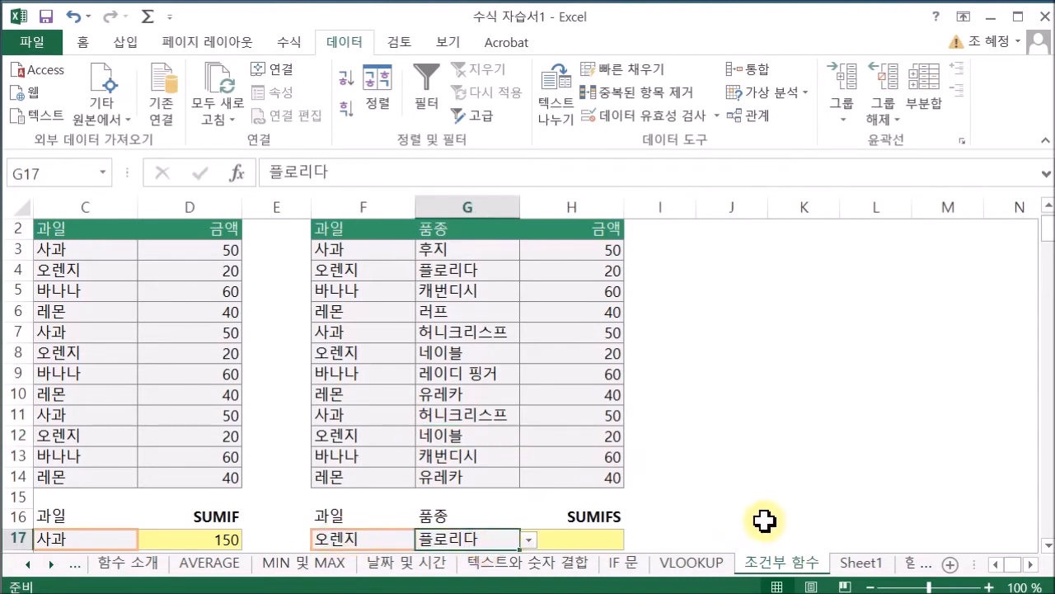
Start a SUMIFS formula in H17 and open its function arguments dialog, placed clear of the F:H table.
left_click(599, 544)
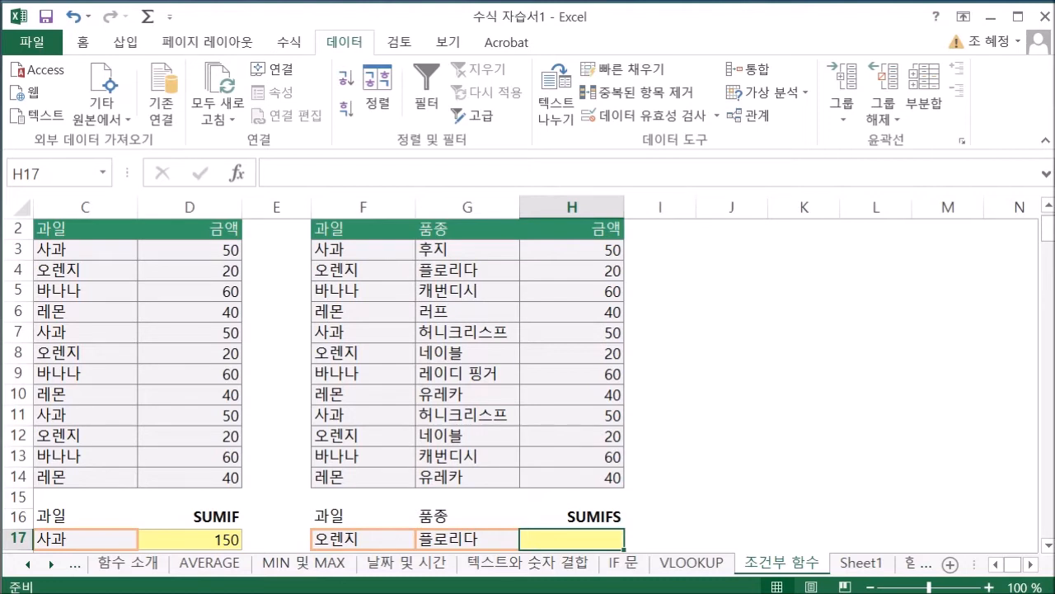
type("=su")
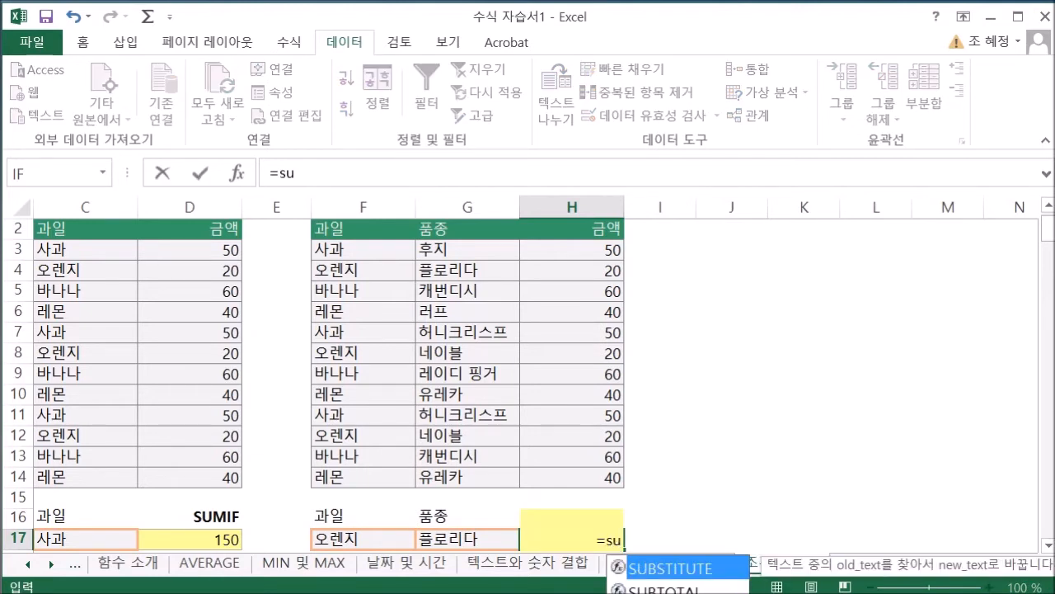
type("mi")
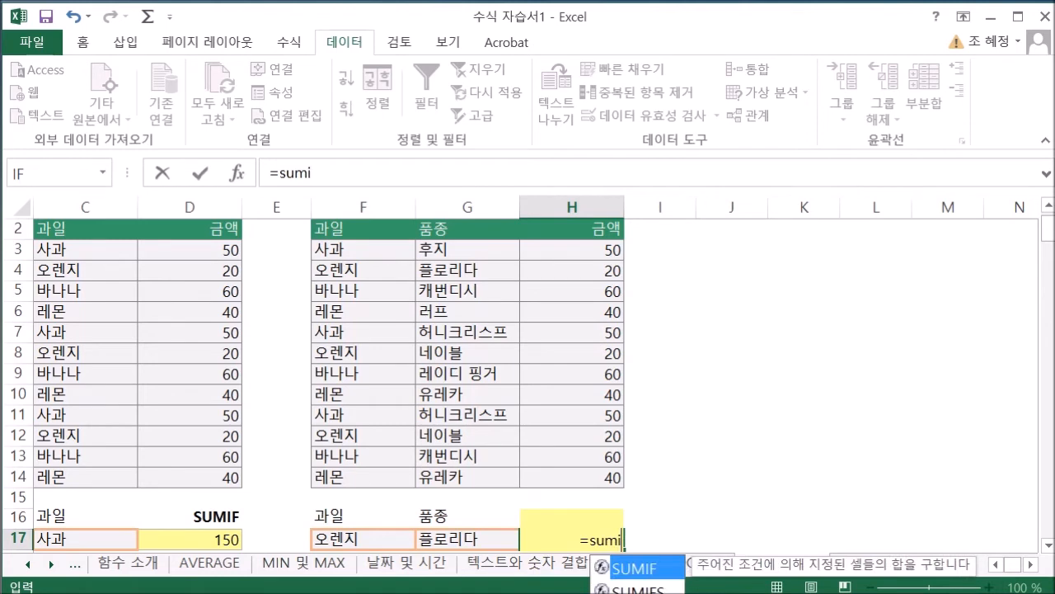
type("fs")
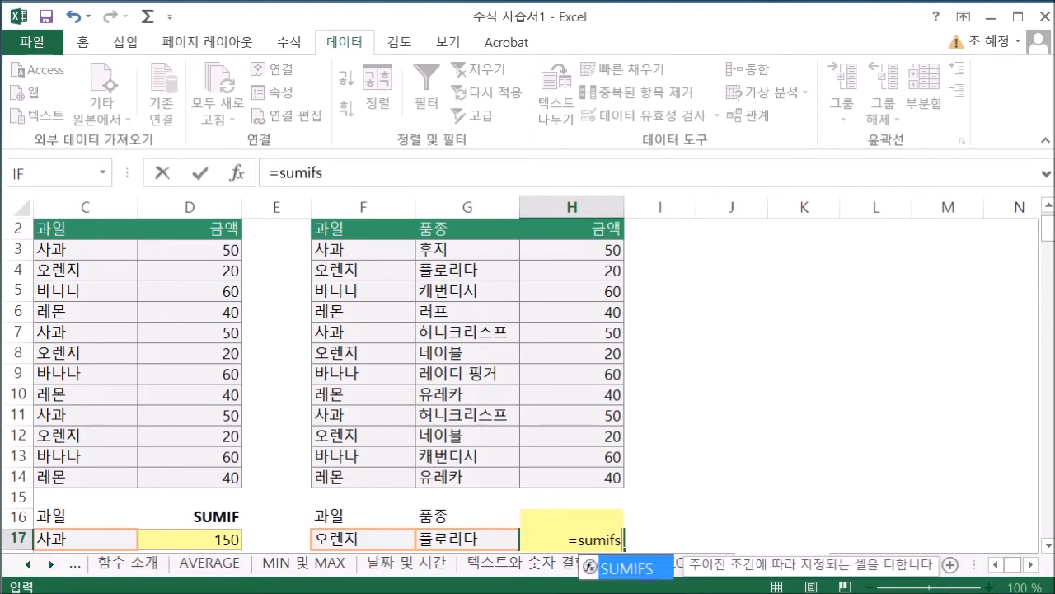
type("(")
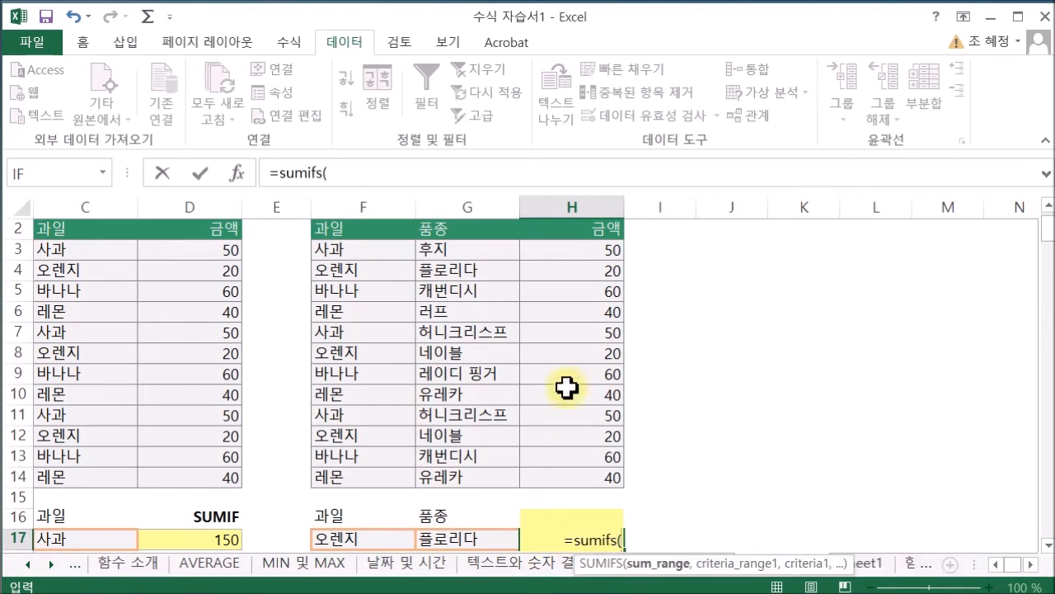
left_click(241, 173)
left_click_drag(504, 16, 789, 19)
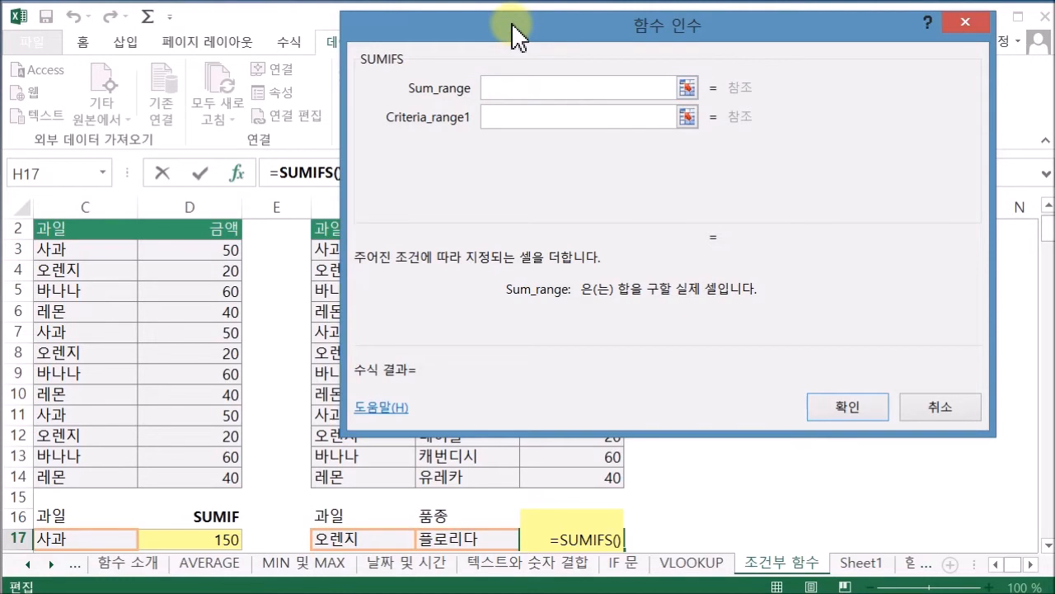
left_click_drag(513, 35, 827, 38)
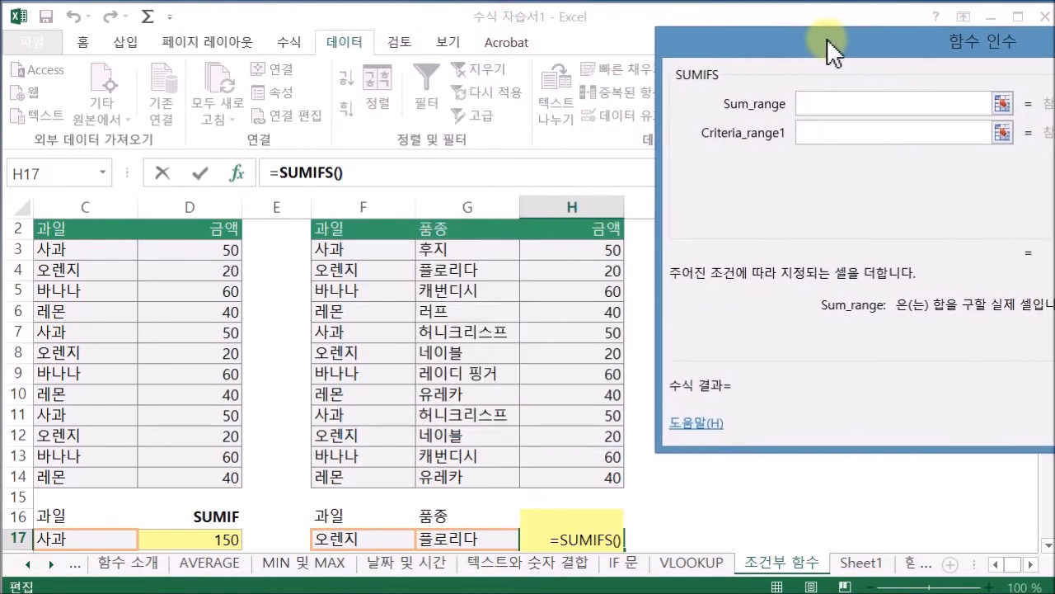
Set the SUMIFS arguments Sum_range to H3:H14, Criteria_range1 to F3:F14 and Criteria1 to F17.
left_click_drag(603, 251, 602, 478)
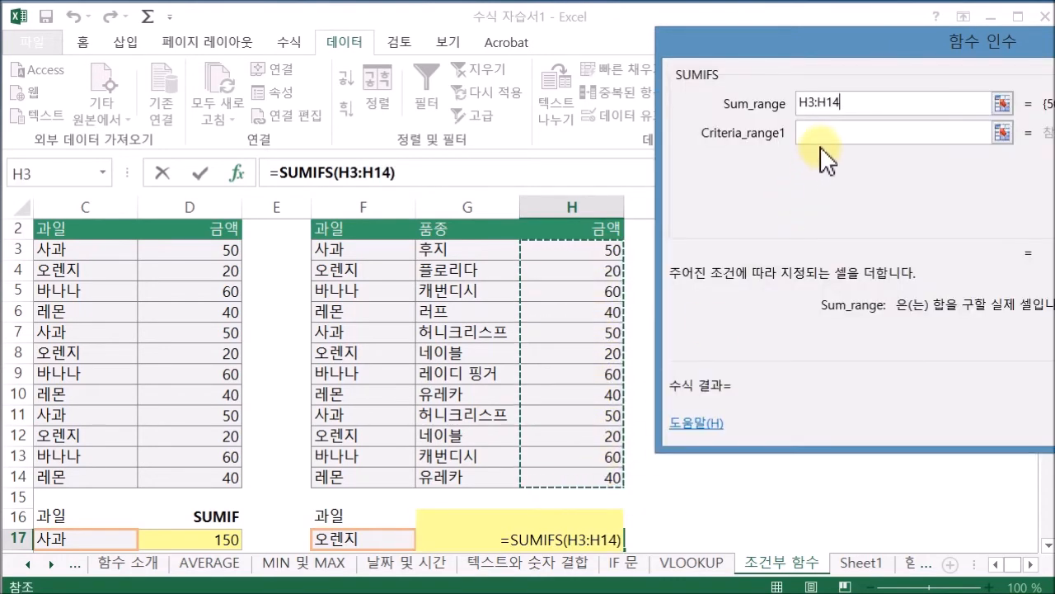
left_click(825, 135)
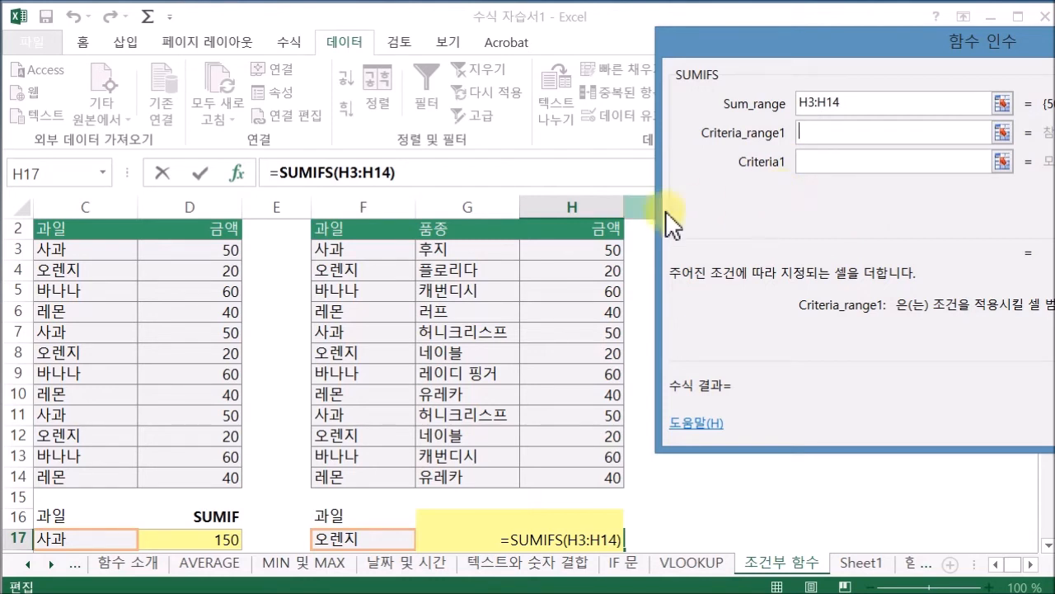
left_click_drag(381, 253, 351, 473)
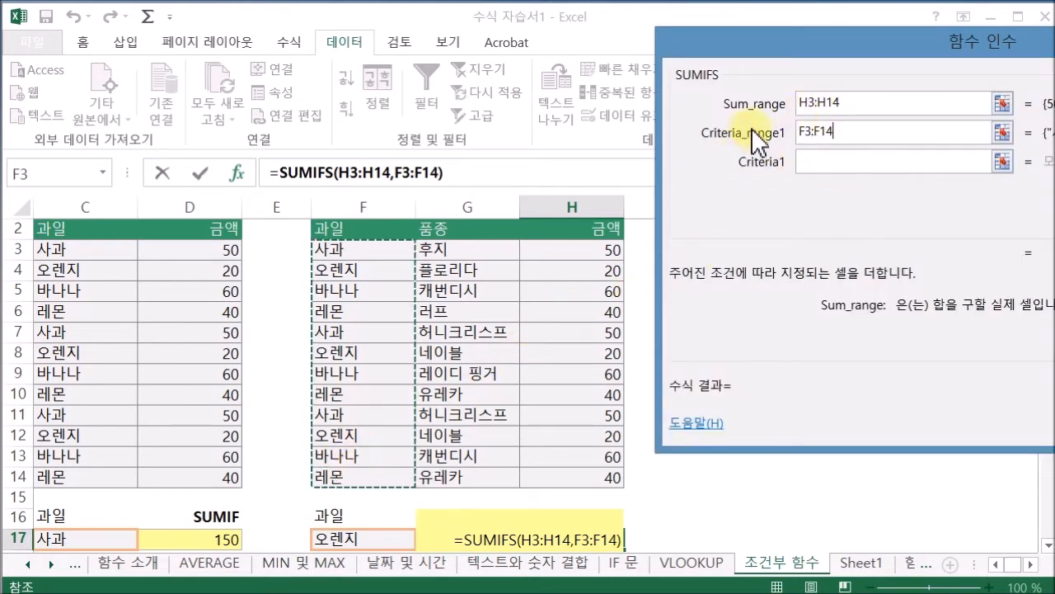
left_click(830, 165)
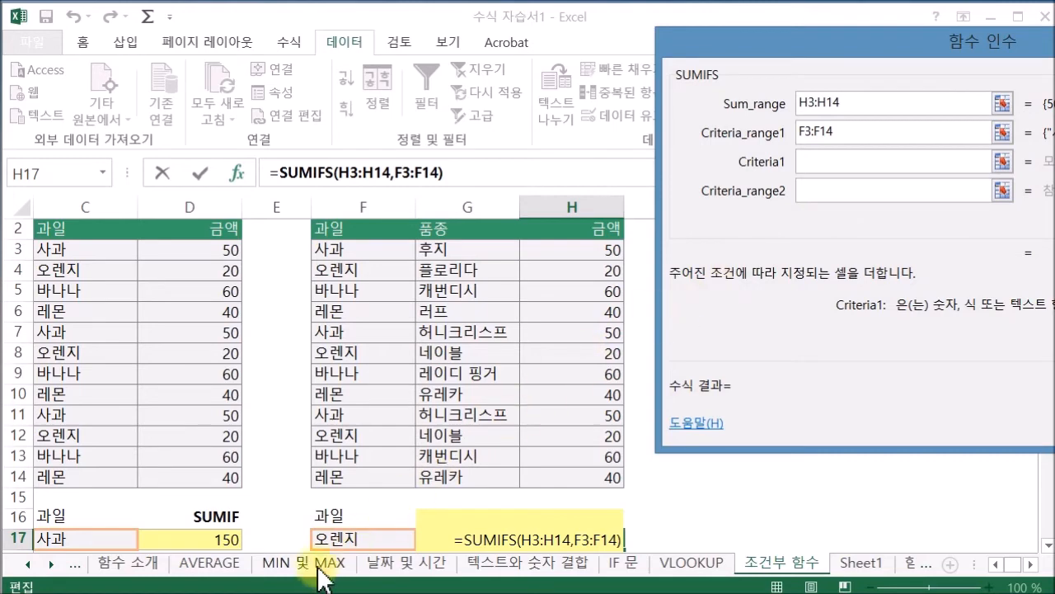
left_click(331, 538)
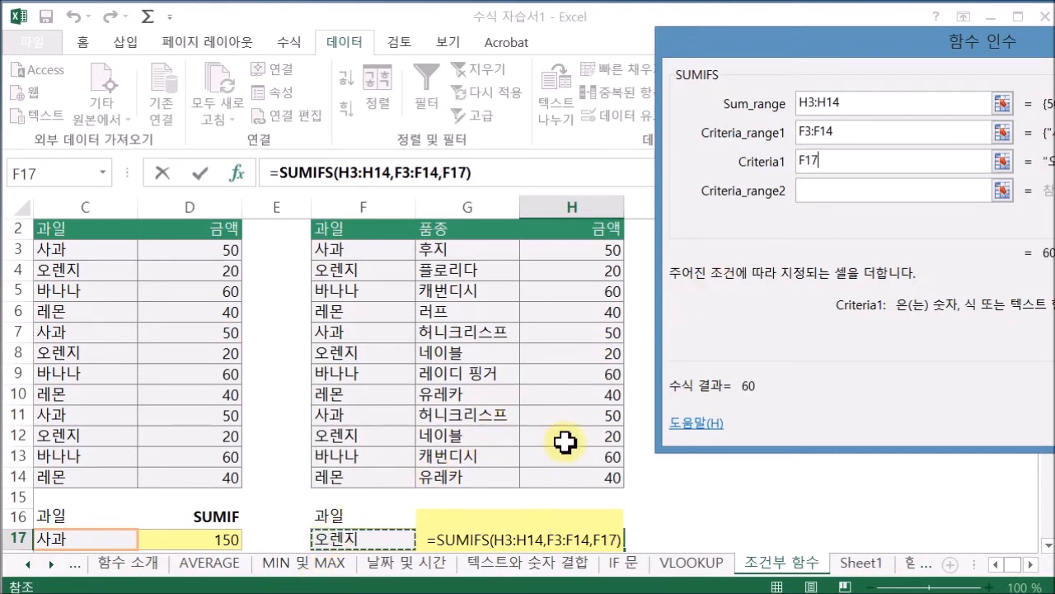
Complete the SUMIFS in H17 with Criteria_range2 G3:G14 and Criteria2 G17.
left_click(823, 192)
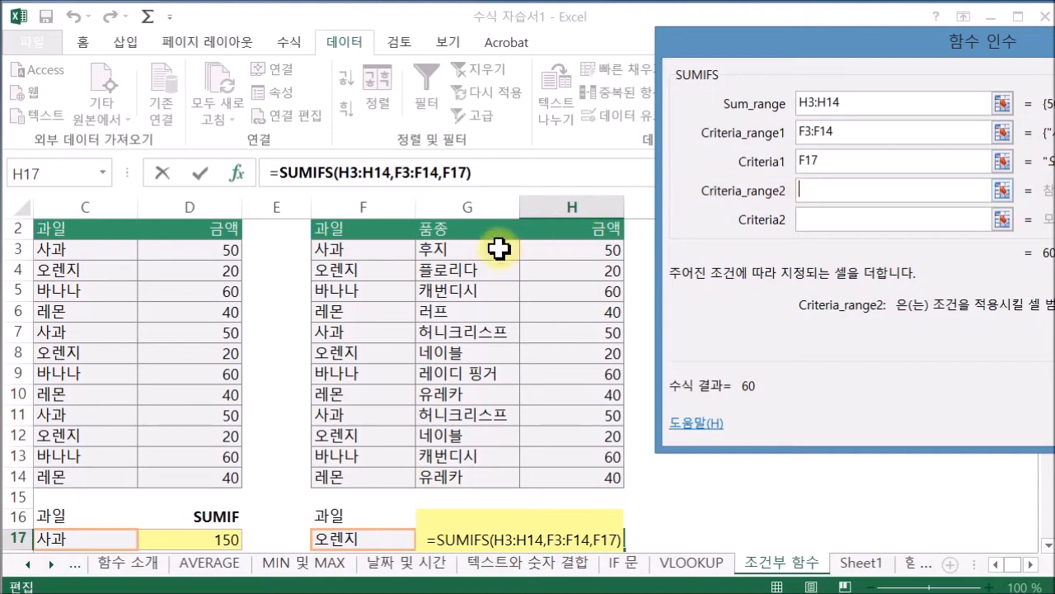
left_click_drag(471, 249, 457, 472)
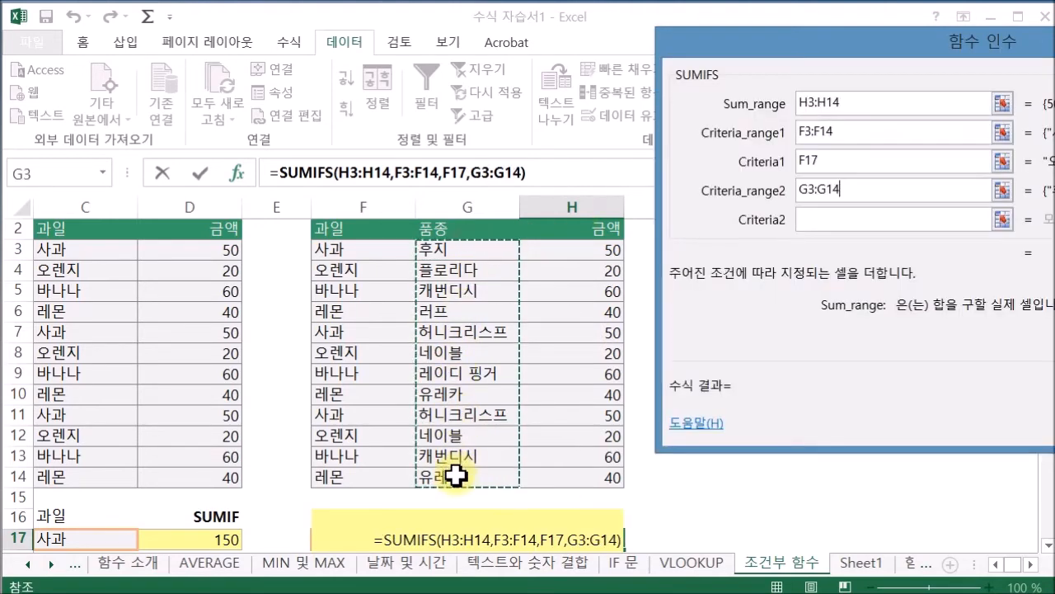
left_click(837, 218)
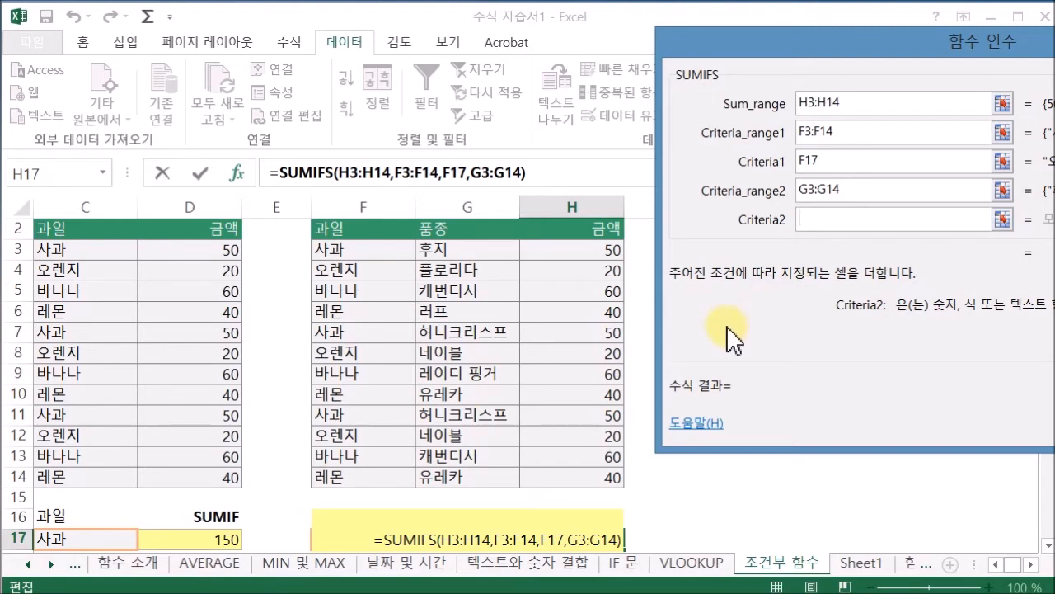
type("g17")
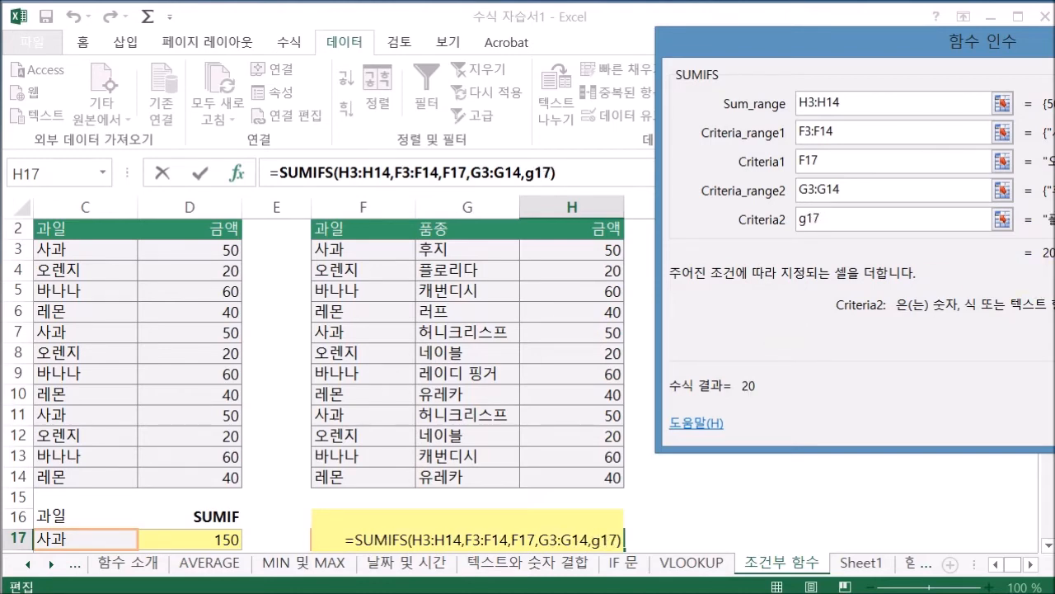
key("Return")
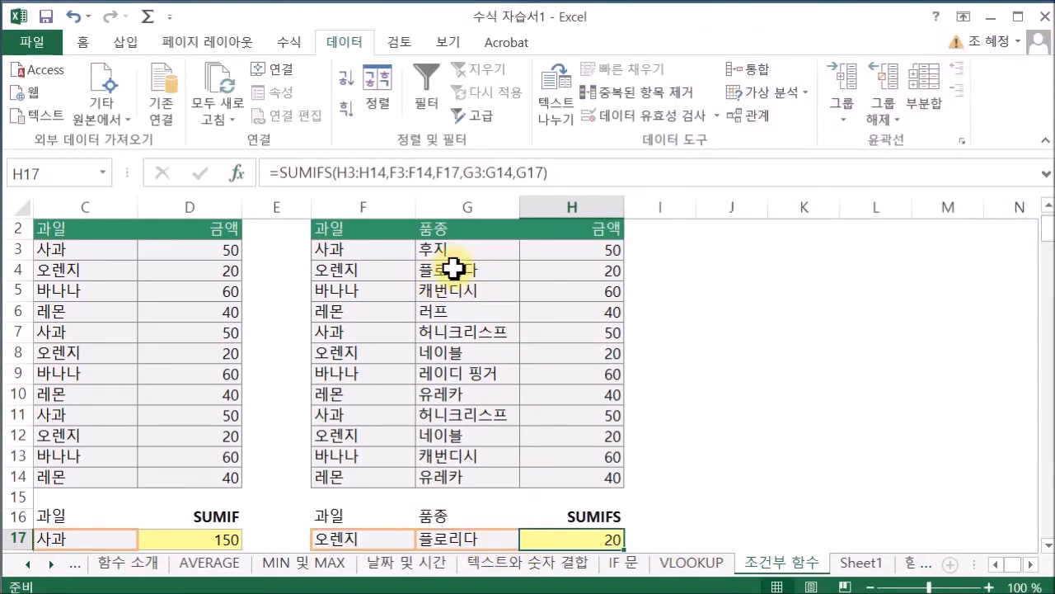
Examine each argument of the SUMIFS formula in H17, from the sum range to the second criterion, leaving the formula as it is.
double_click(577, 545)
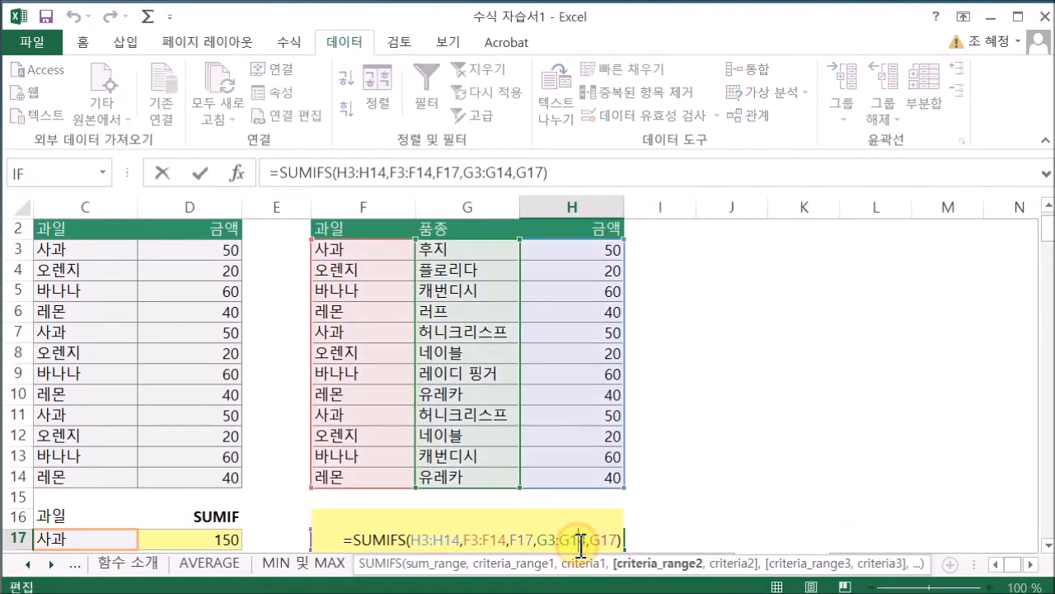
left_click(412, 540)
left_click_drag(413, 540, 461, 534)
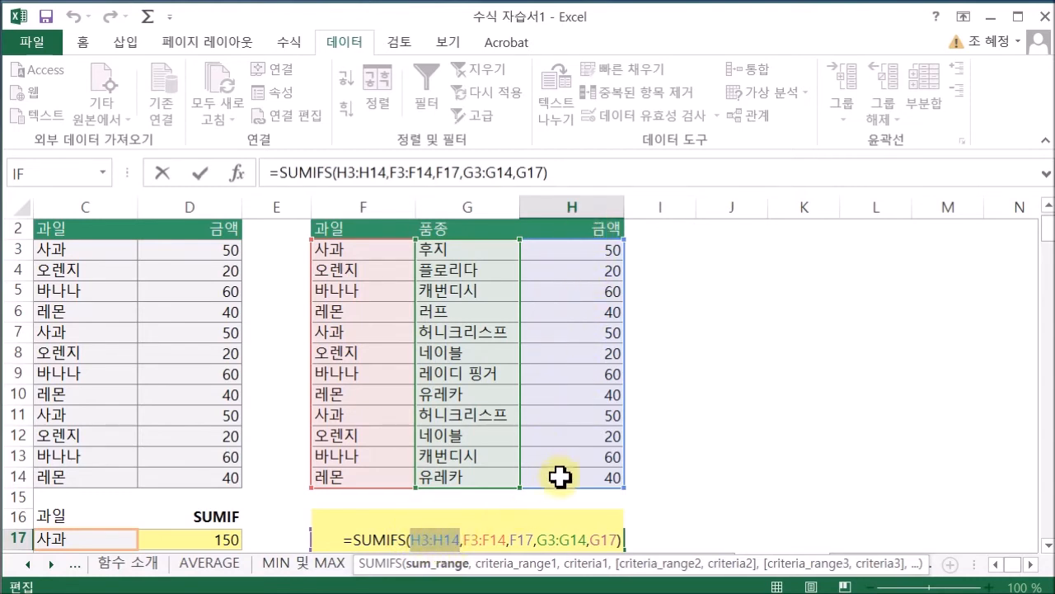
left_click_drag(469, 539, 502, 530)
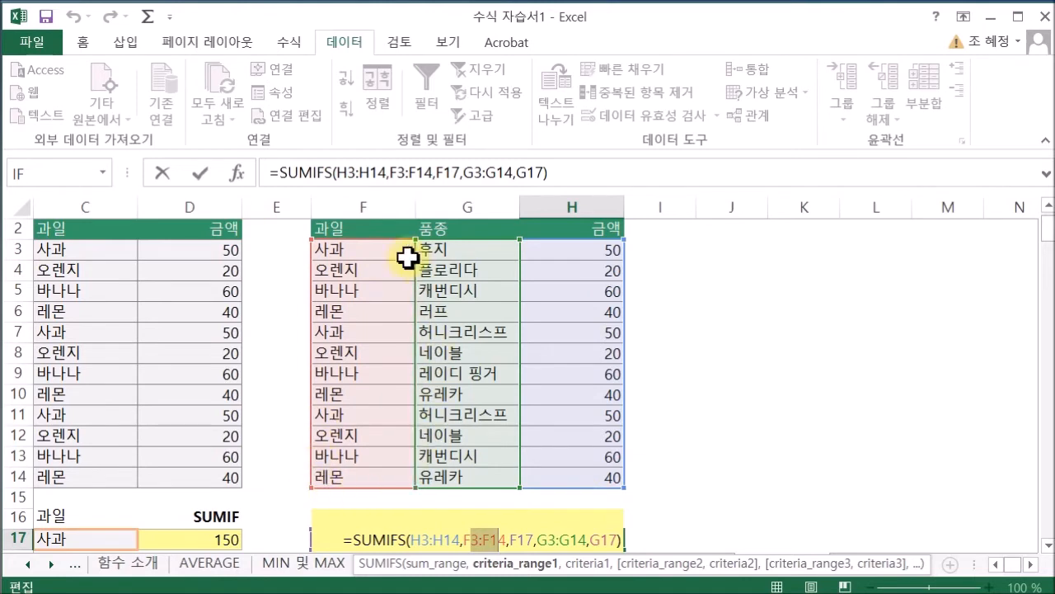
left_click(527, 538)
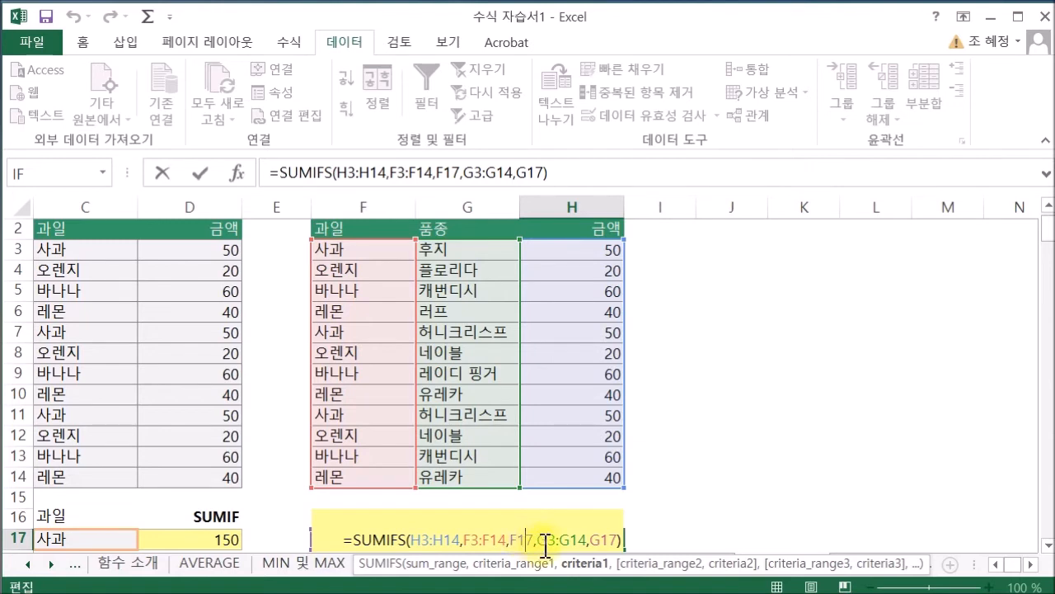
left_click(556, 540)
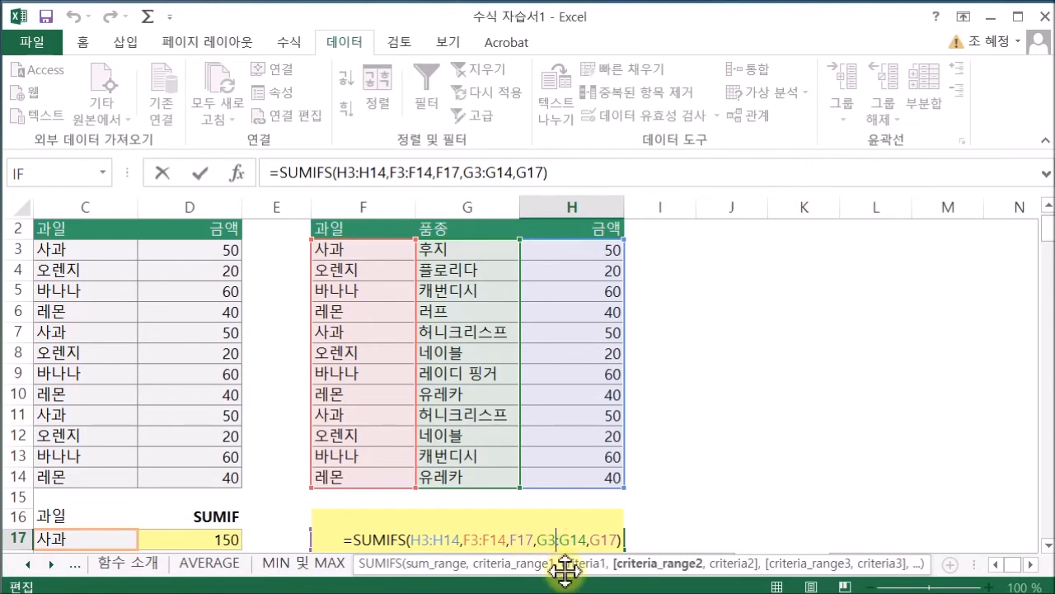
left_click(607, 540)
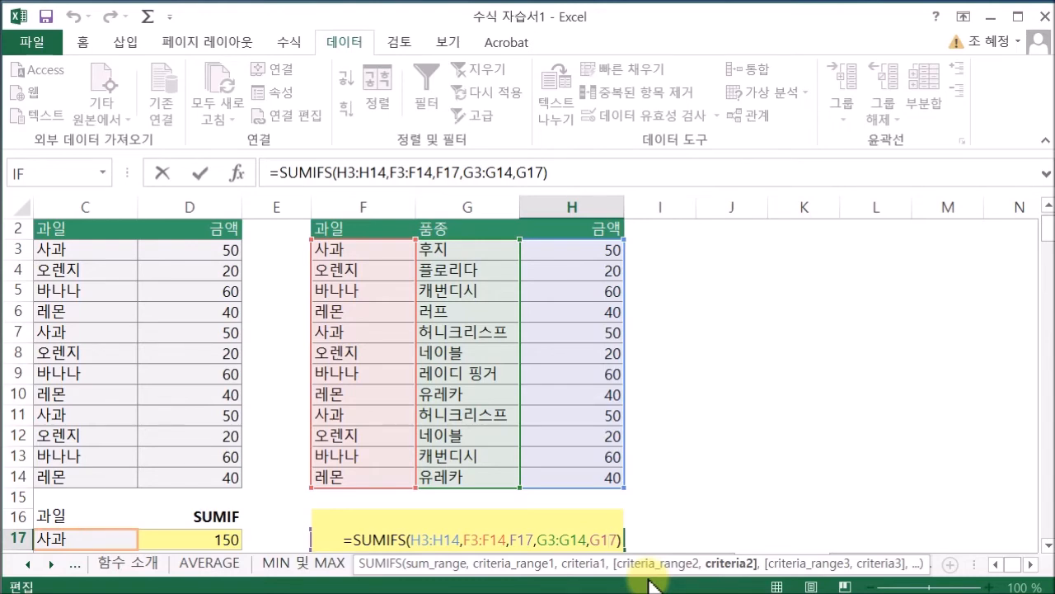
key("Return")
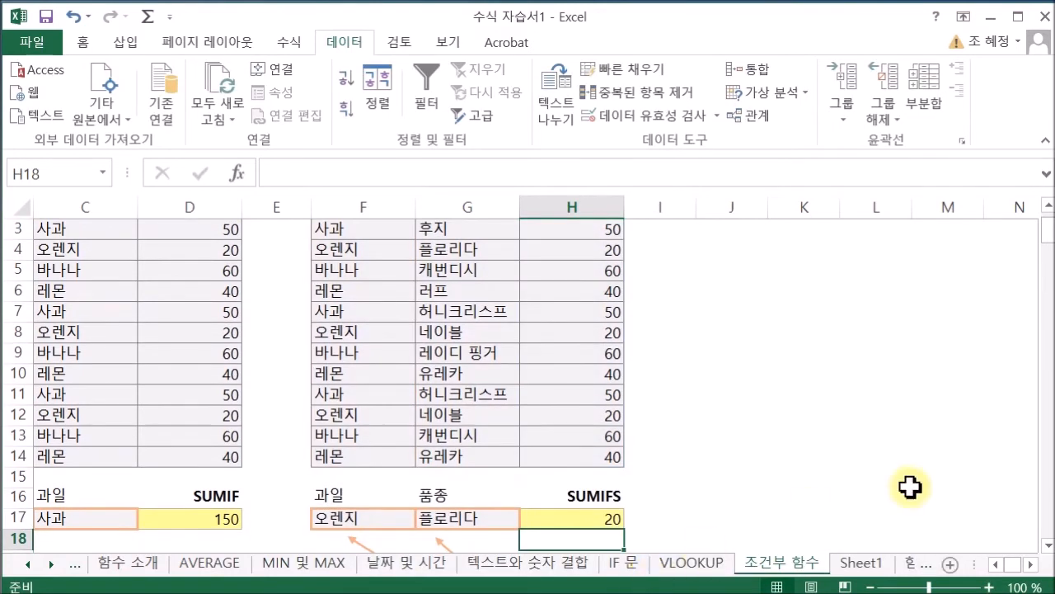
Examine the COUNTIF section, checking criteria cell C64, result cell D64 and the 사과 rows in C50:C61.
left_click(996, 564)
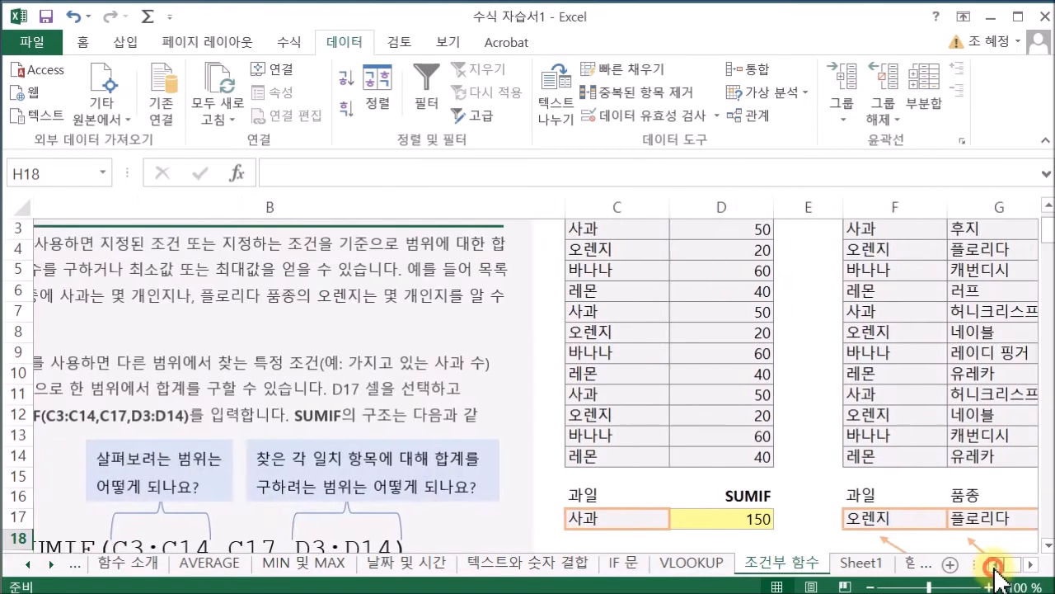
scroll(1048, 547, "down", 3)
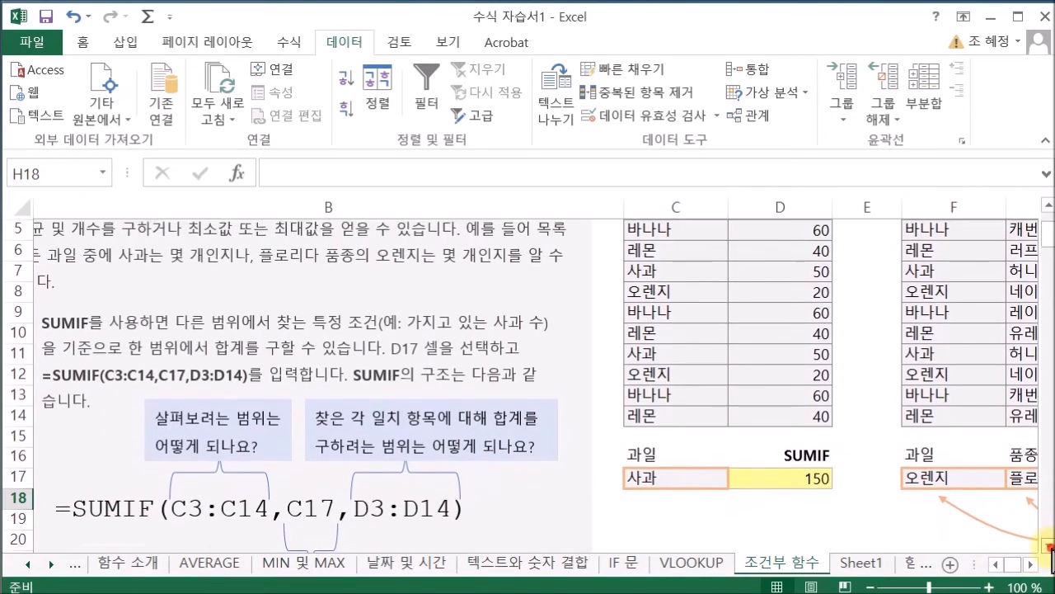
scroll(1047, 547, "down", 12)
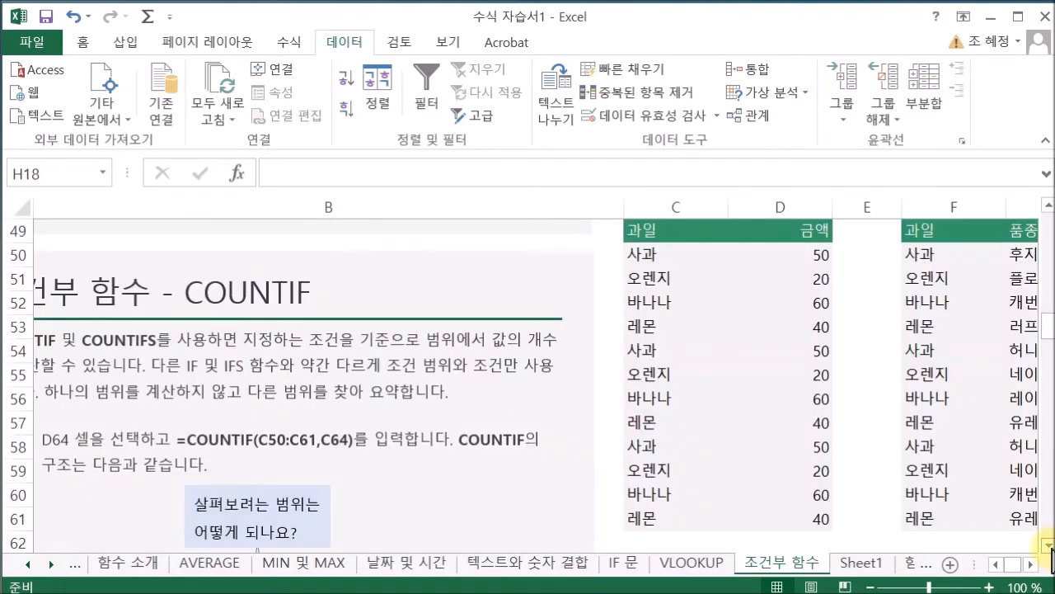
scroll(1047, 546, "down", 3)
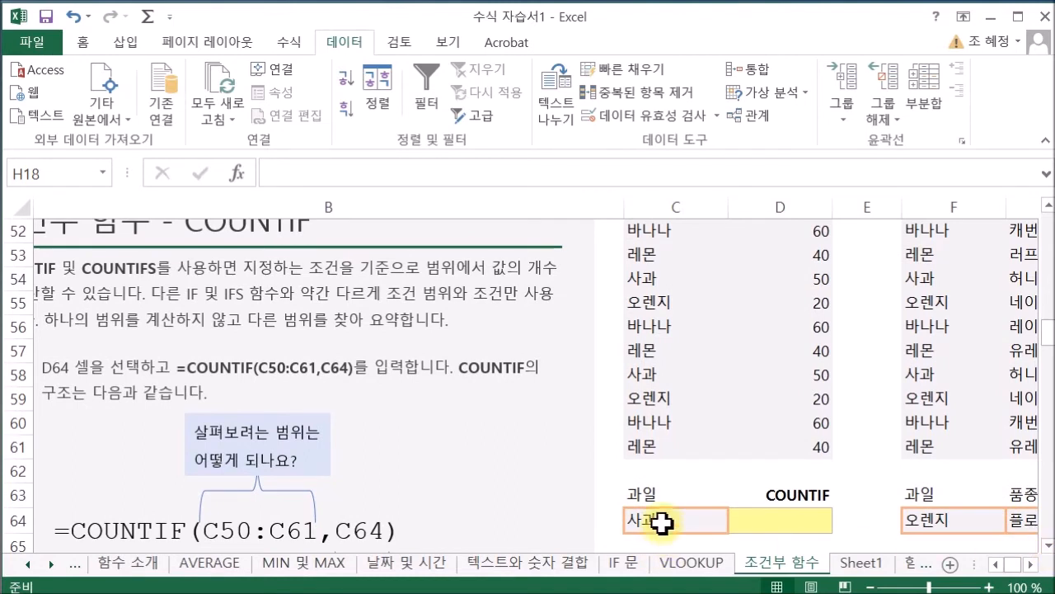
left_click(759, 524)
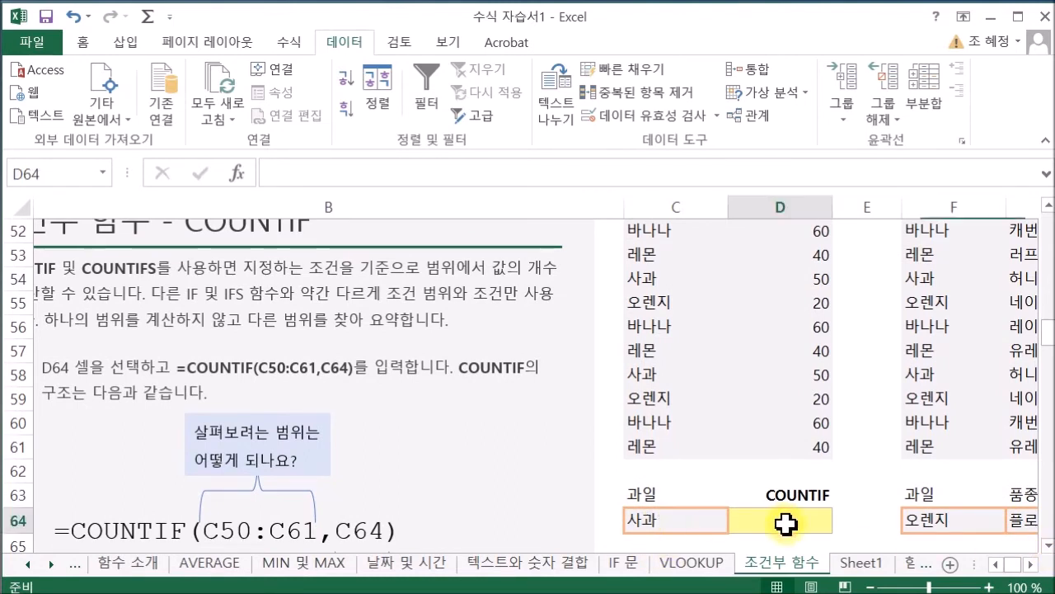
left_click(815, 495)
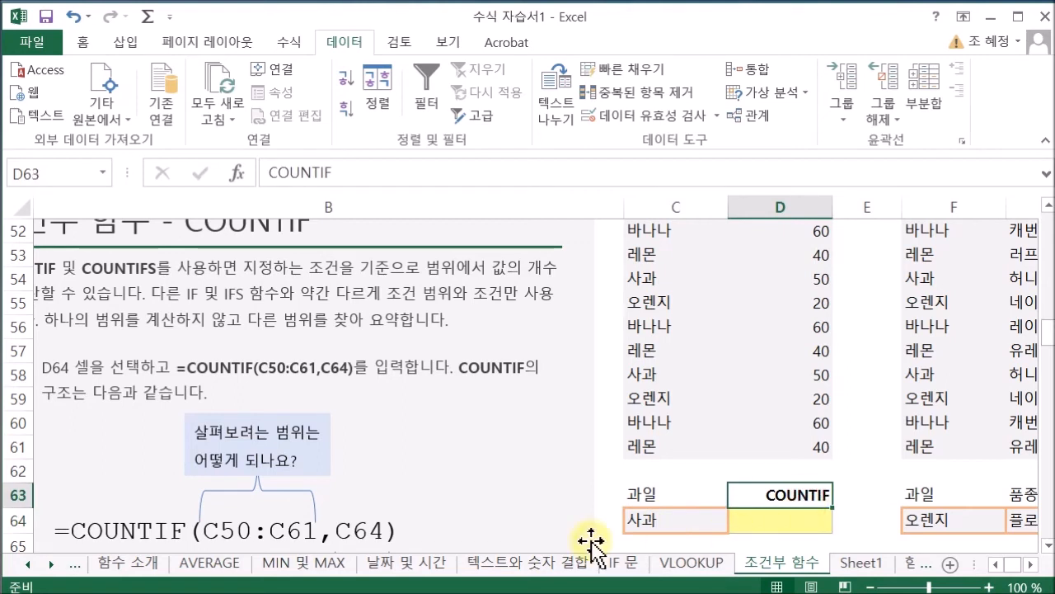
left_click(667, 518)
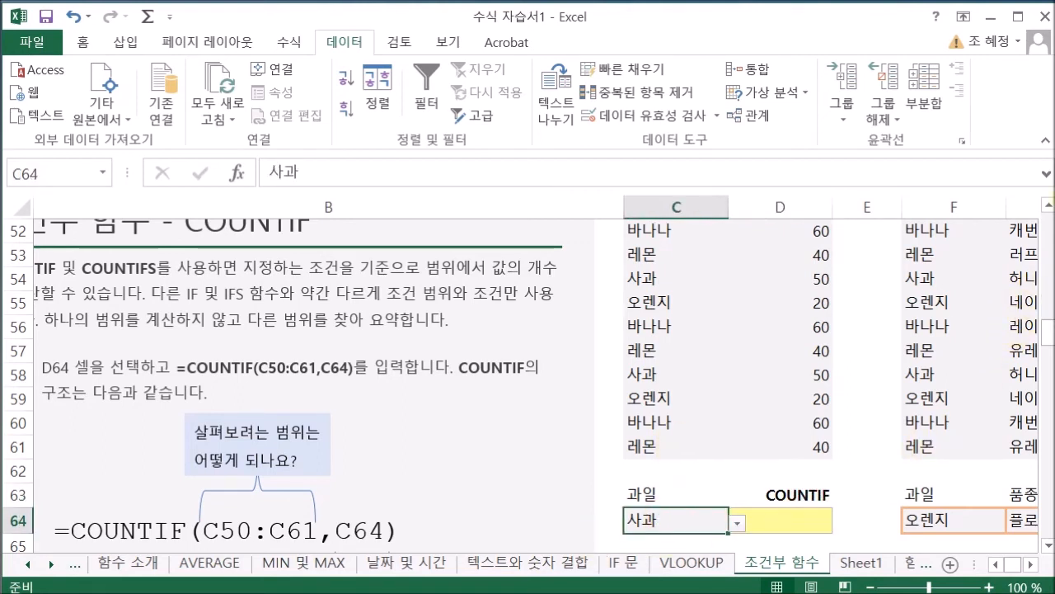
scroll(1052, 214, "up", 3)
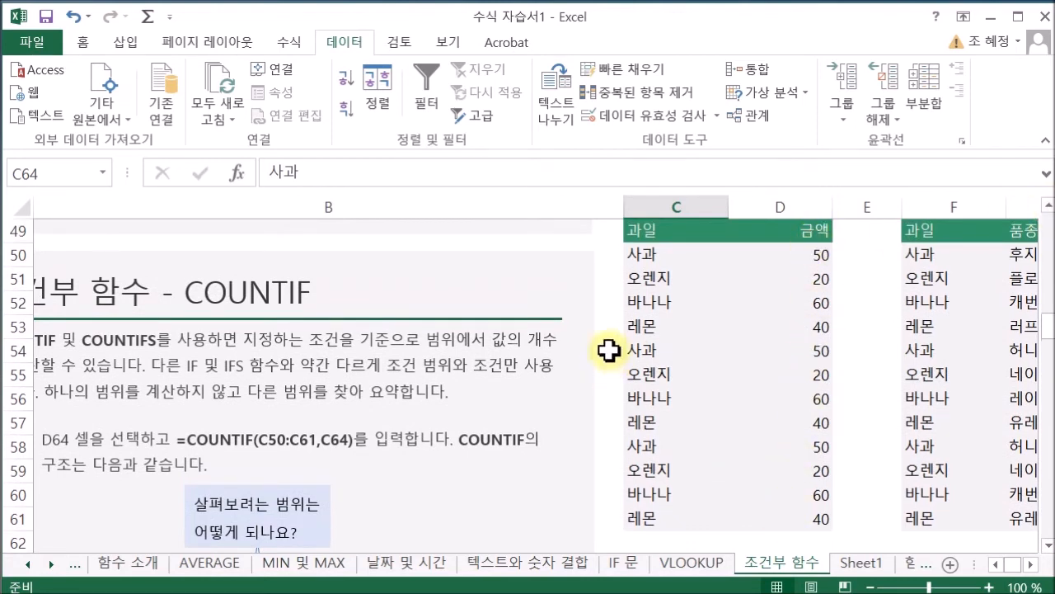
left_click(648, 259)
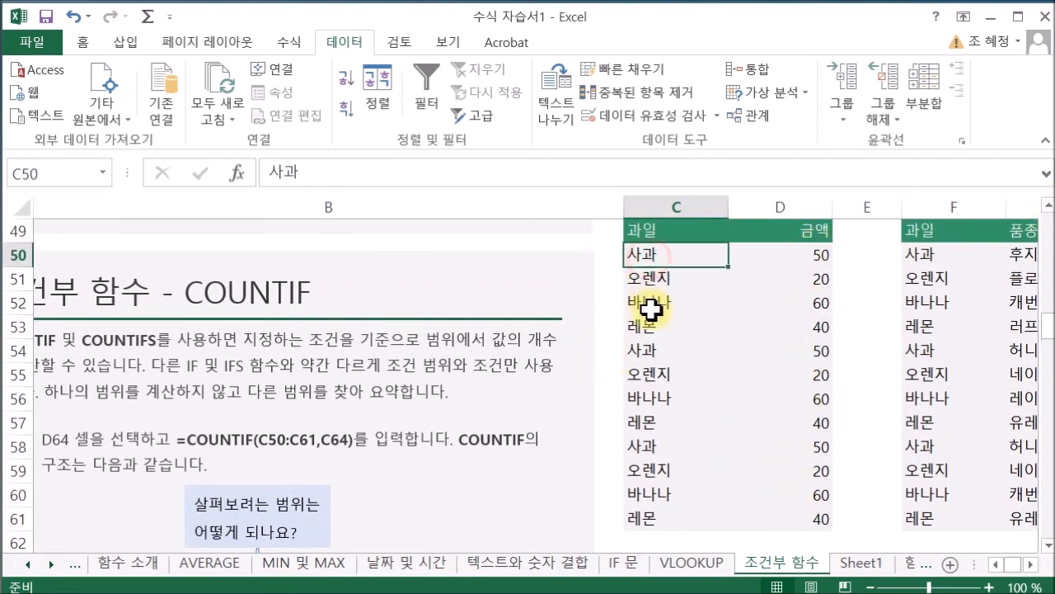
left_click(646, 351)
left_click(641, 449)
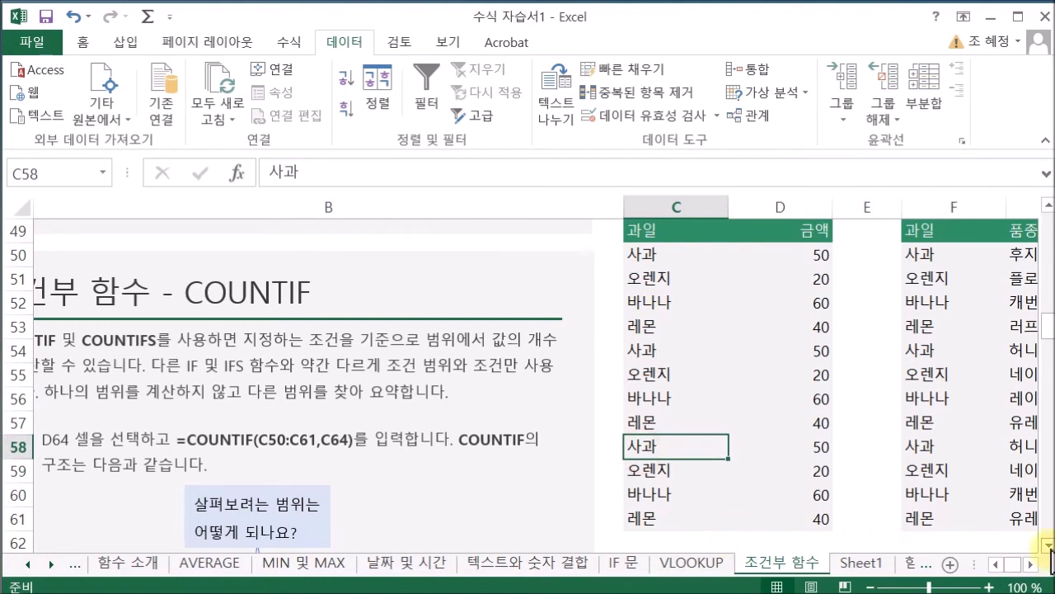
Select the COUNTIF result cell D64 and reduce the sheet zoom to 90% so rows 50 to 64 fit on screen.
scroll(1047, 547, "down", 1)
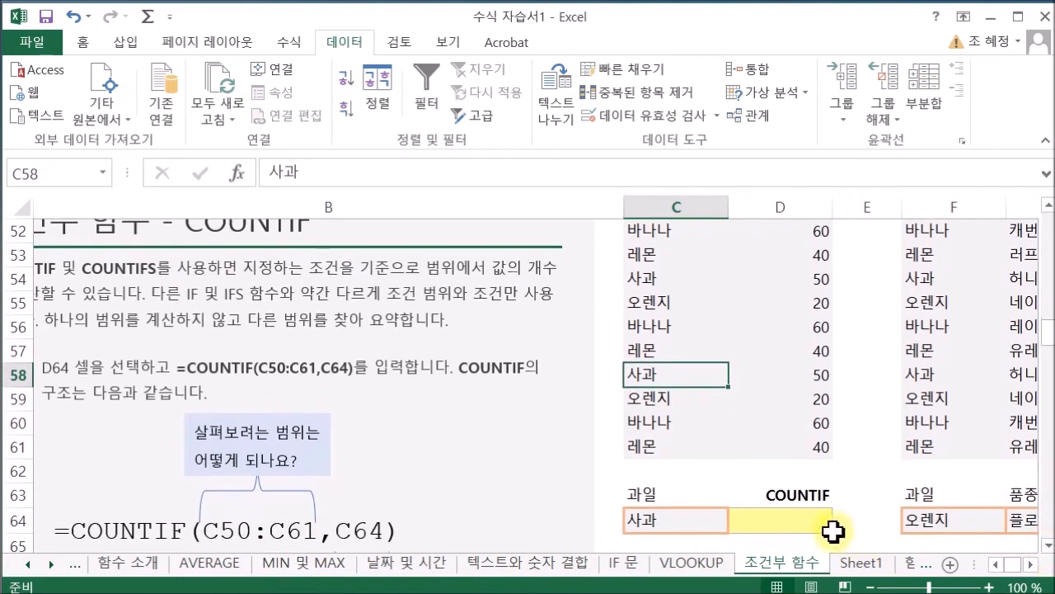
left_click(800, 522)
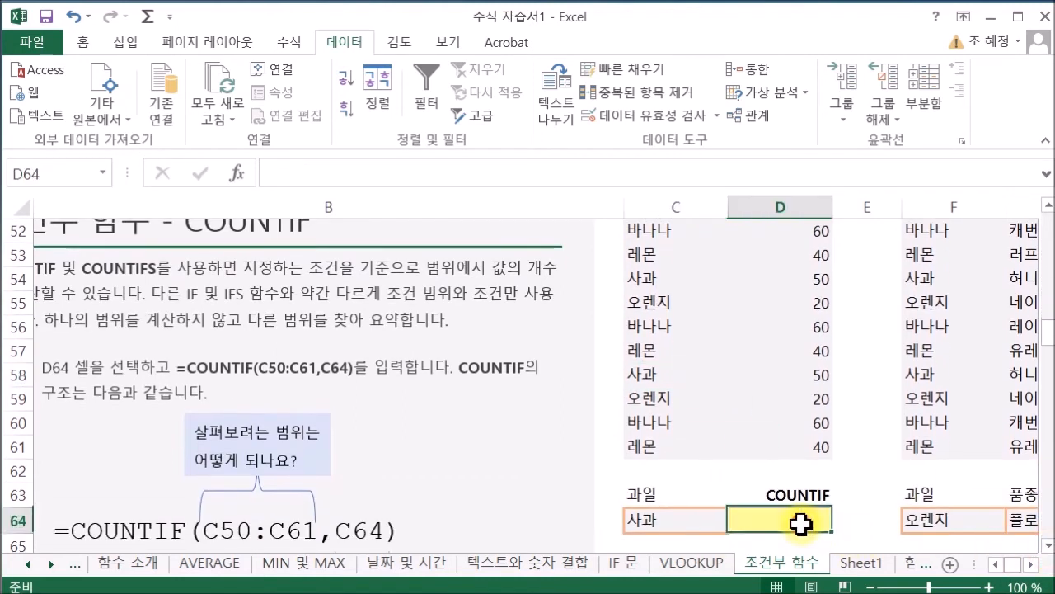
left_click(870, 588)
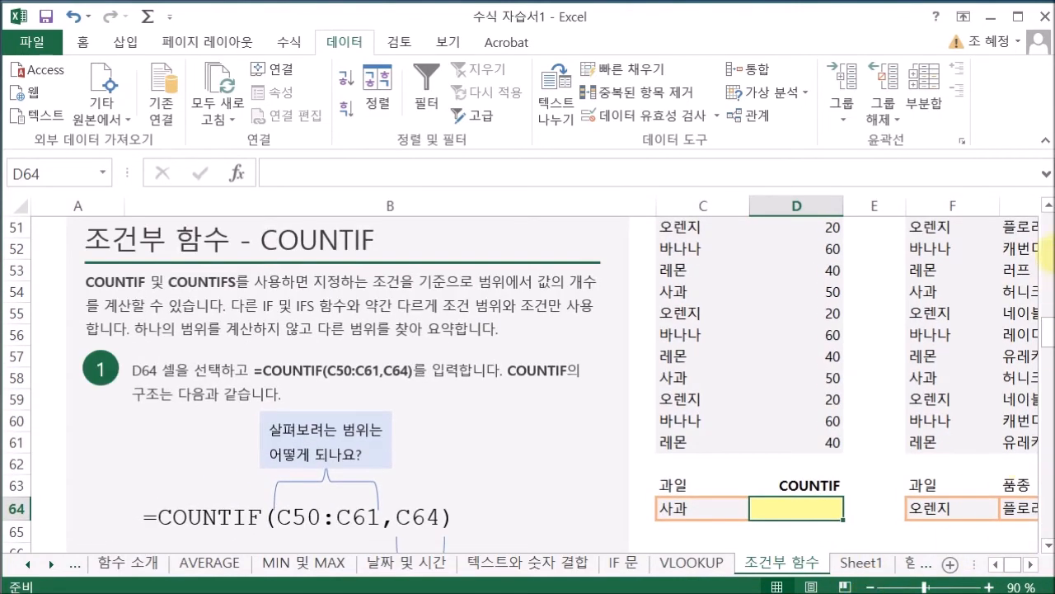
left_click(1048, 206)
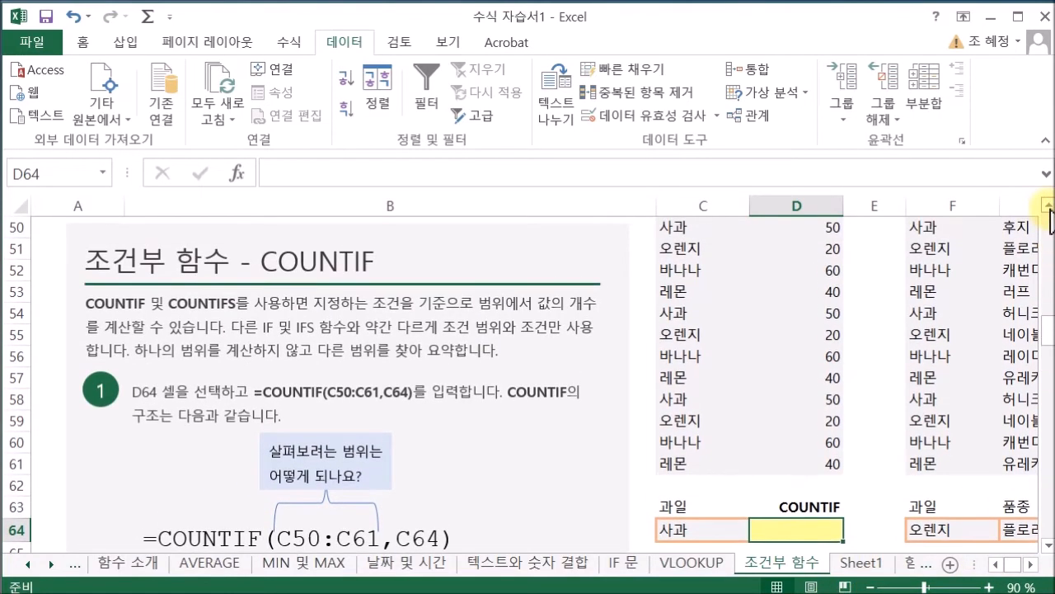
left_click(1048, 206)
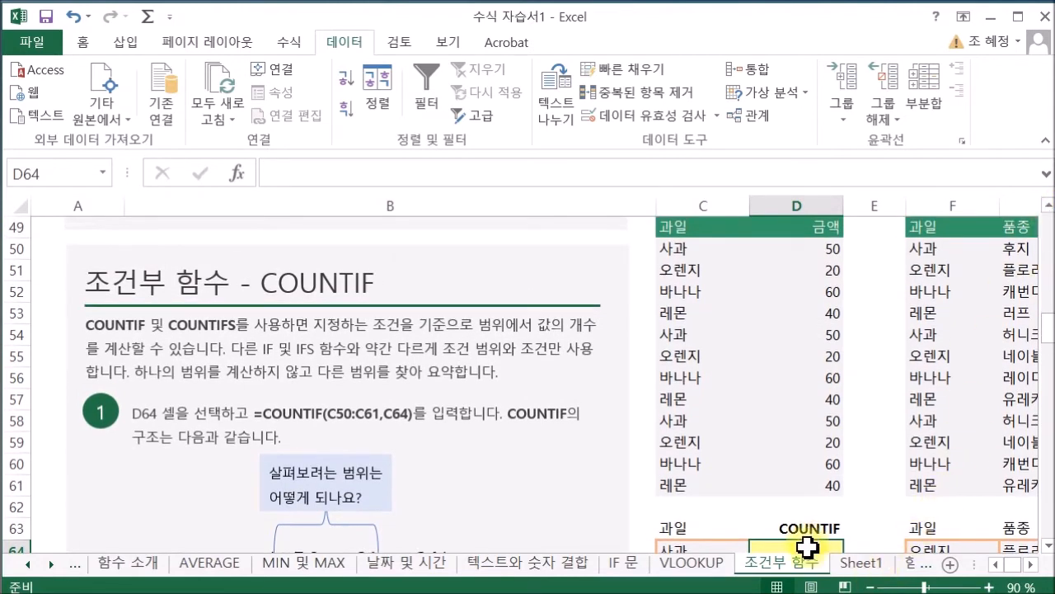
left_click(1048, 545)
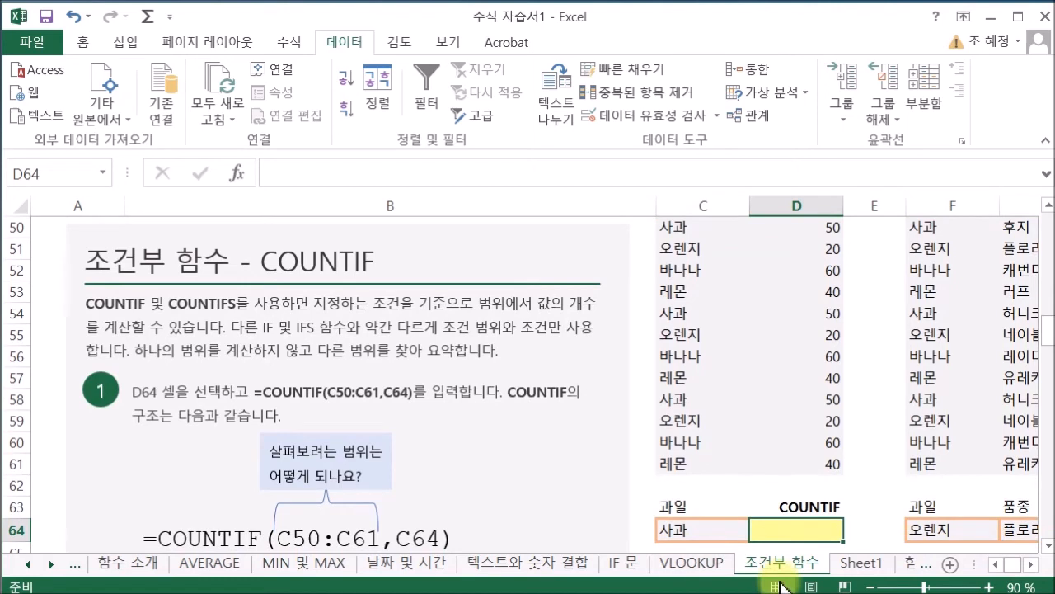
Count the 사과 entries in D64 with the formula =COUNTIF(C50:C61,C64).
type("=cou")
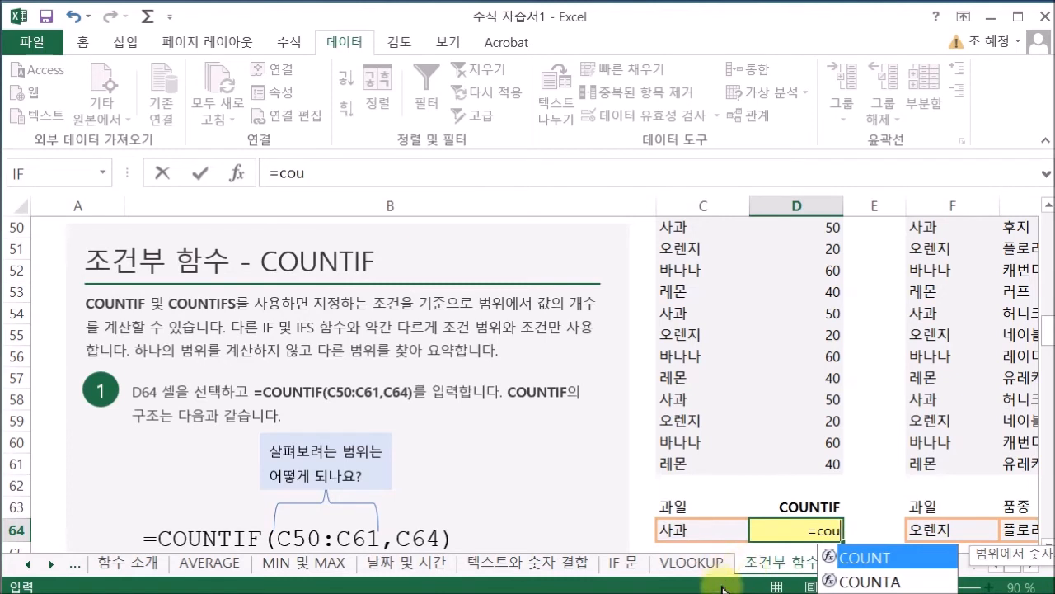
type("ntif")
key("Tab")
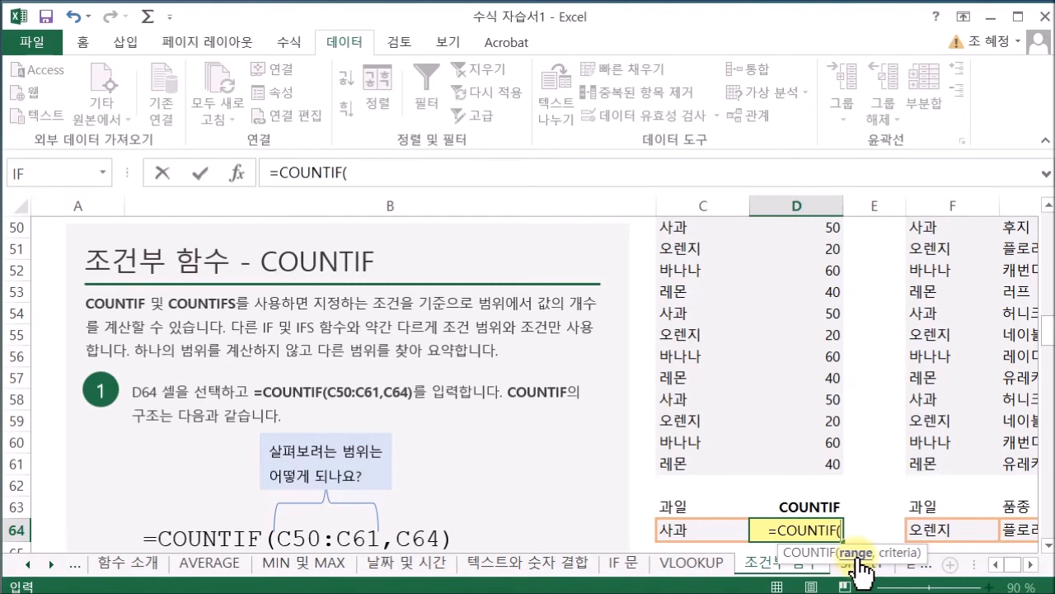
left_click_drag(695, 225, 698, 462)
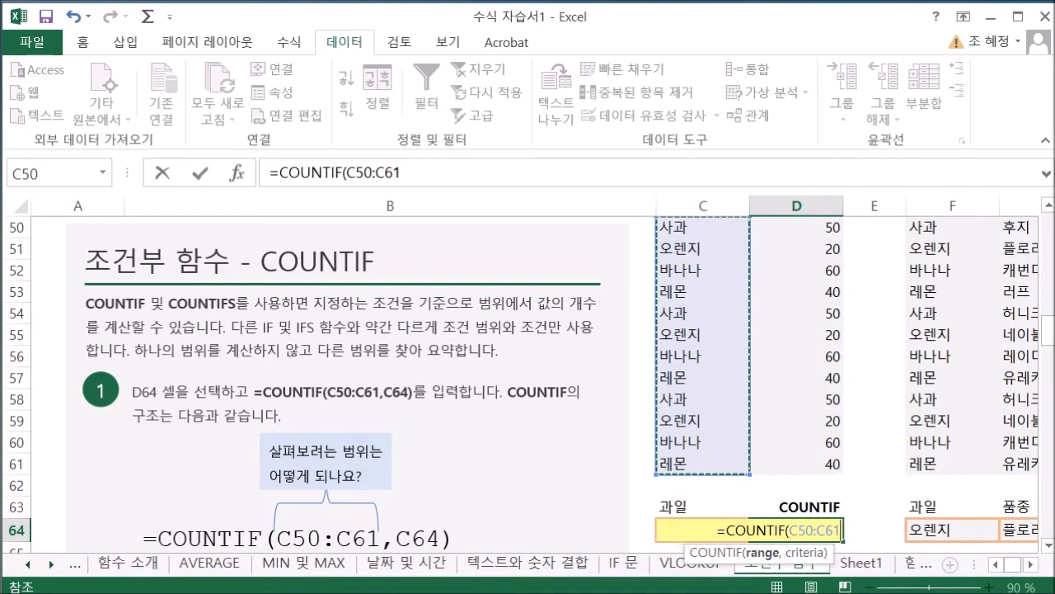
type(",")
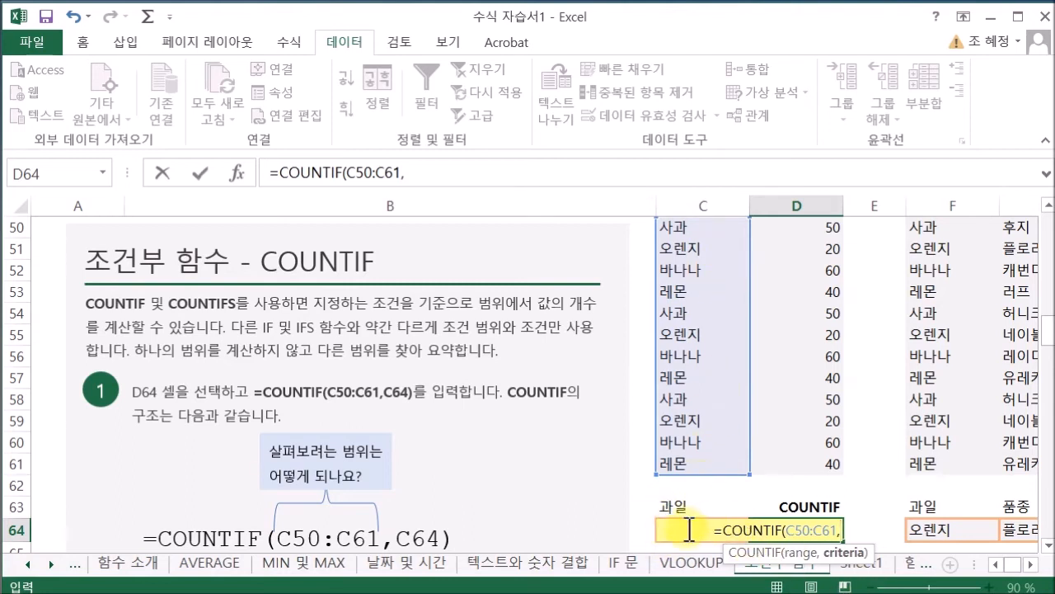
type("c64")
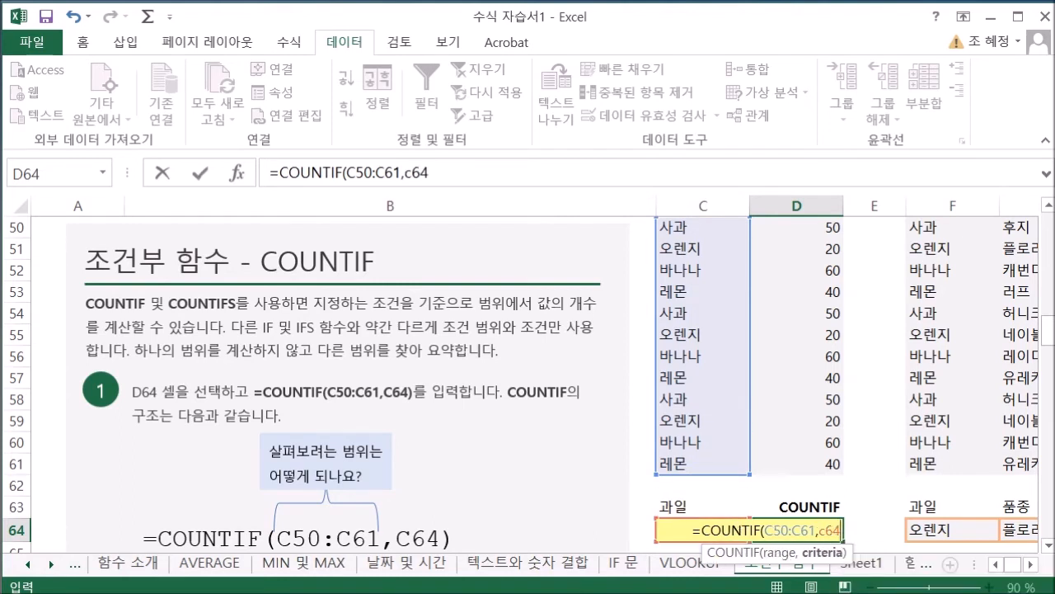
type(")")
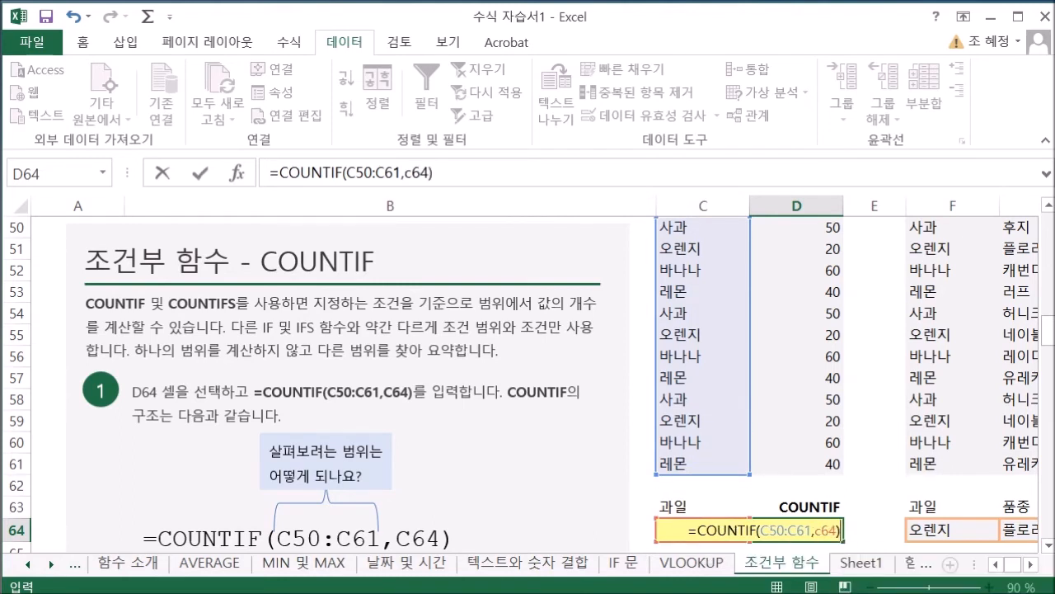
key("Return")
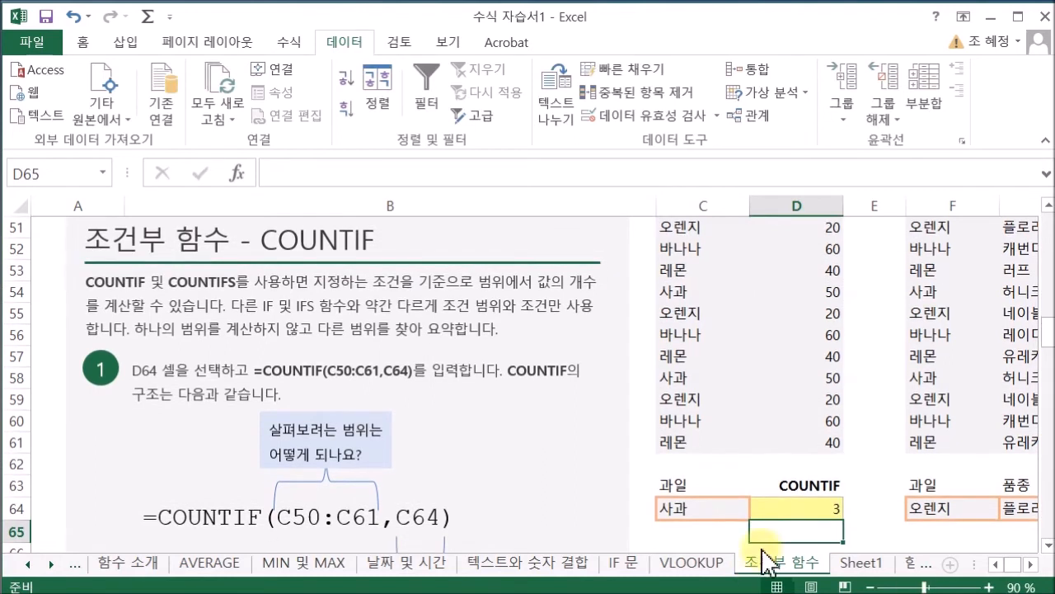
left_click(779, 507)
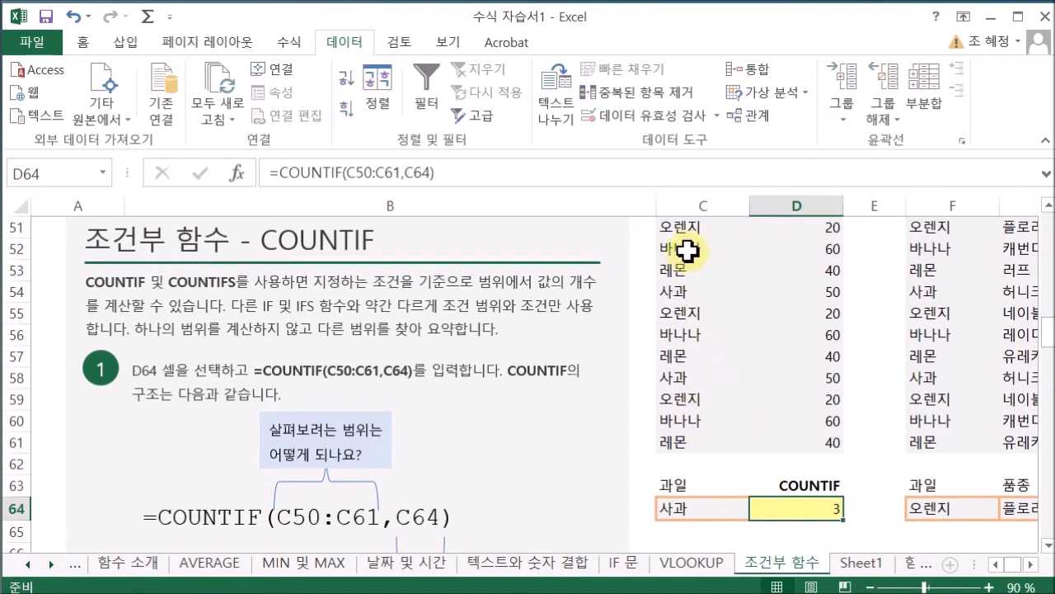
Examine the 오렌지 rows and their varieties in F50:G61 against the COUNTIFS criteria in F64 and G64.
left_click(1032, 564)
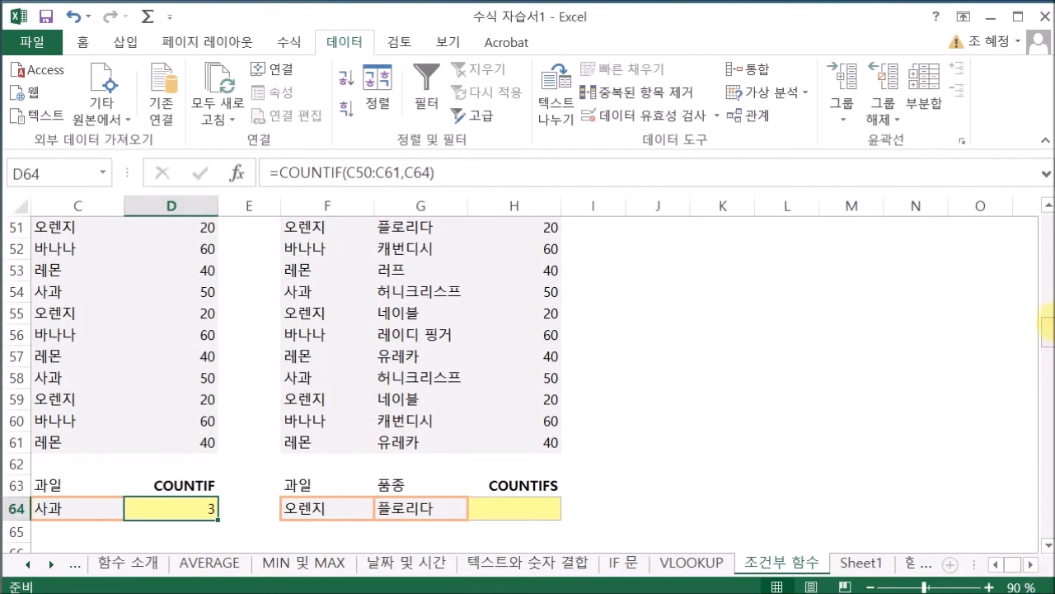
left_click(1048, 204)
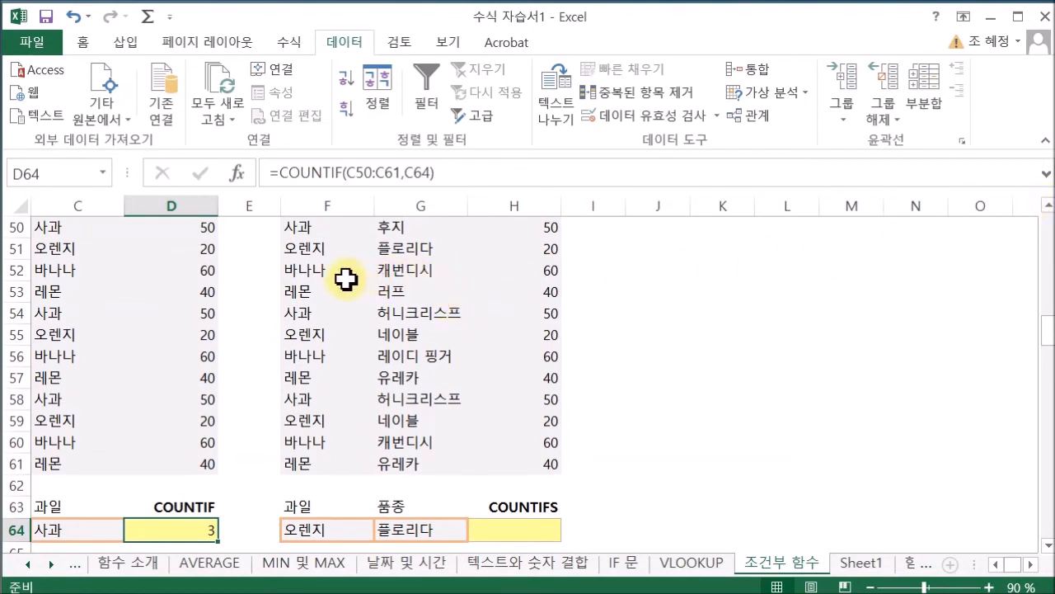
left_click(313, 252)
left_click(392, 246)
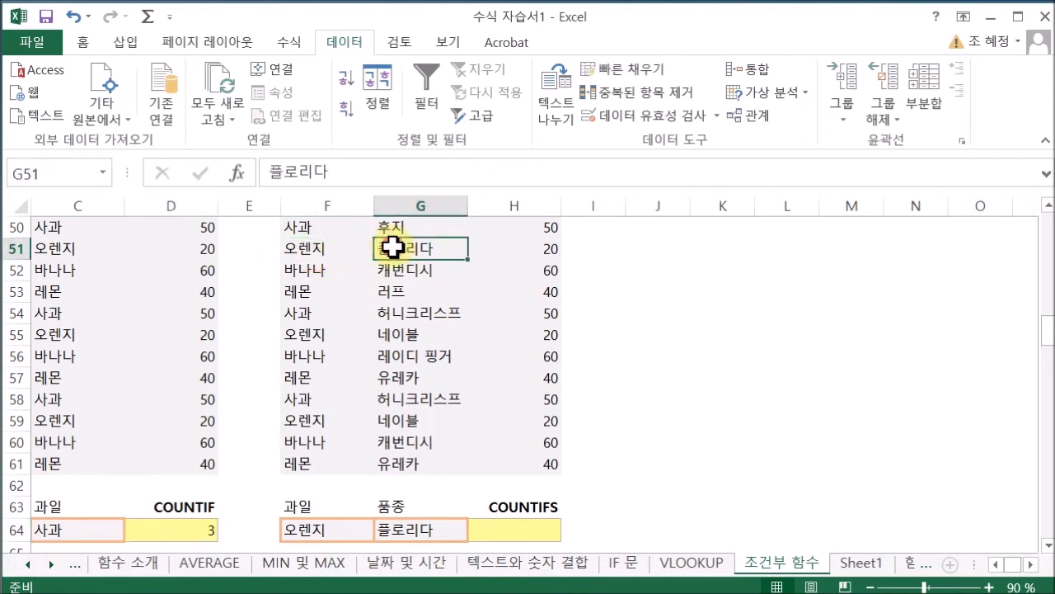
left_click(317, 334)
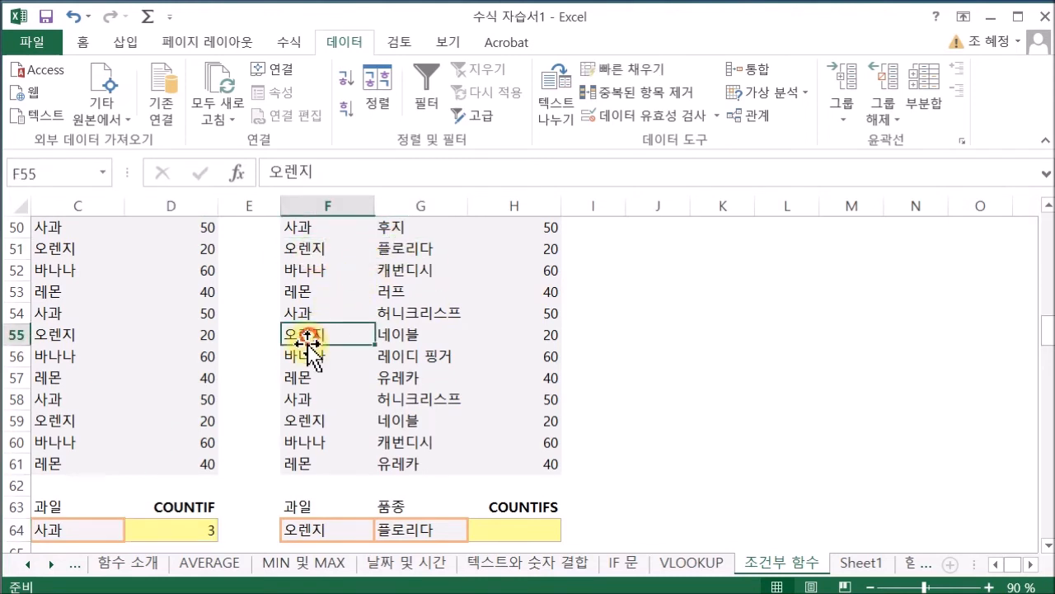
left_click(412, 335)
left_click(313, 422)
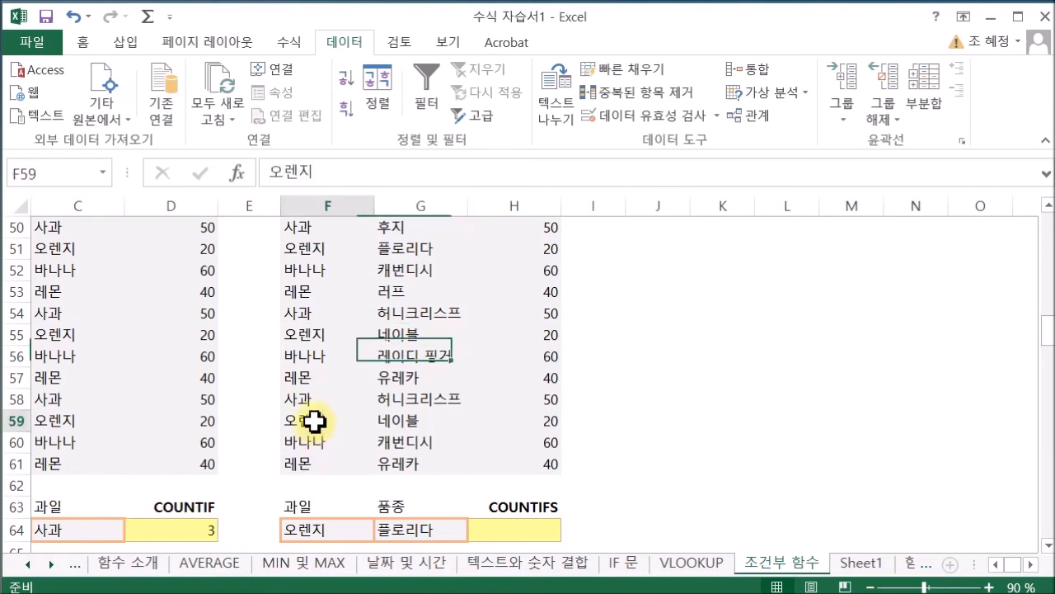
left_click(397, 422)
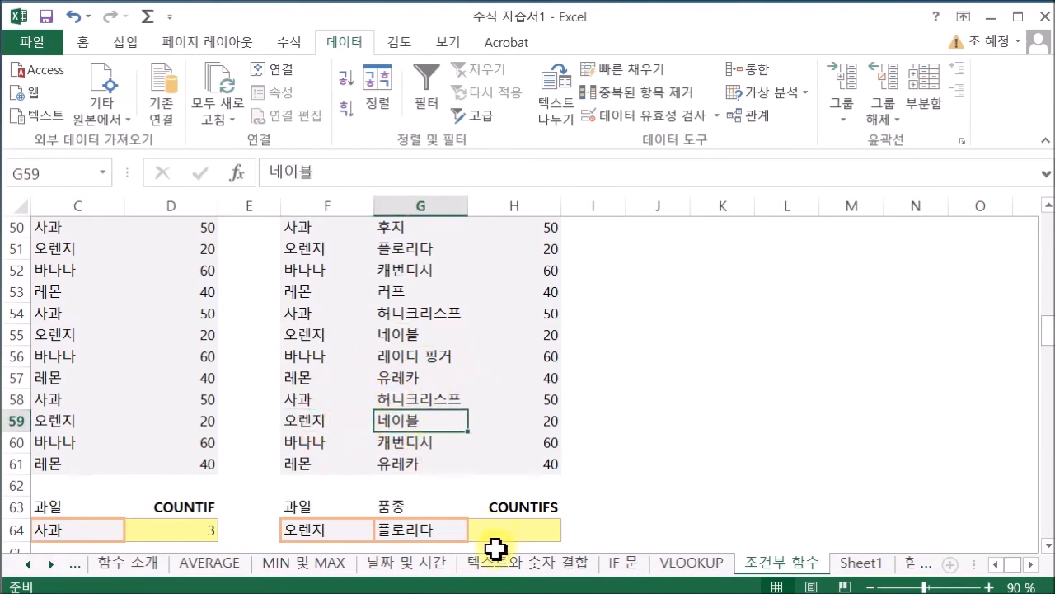
Start a COUNTIFS formula in H64 with criteria_range1 F50:F61 and criteria1 F64.
left_click(536, 529)
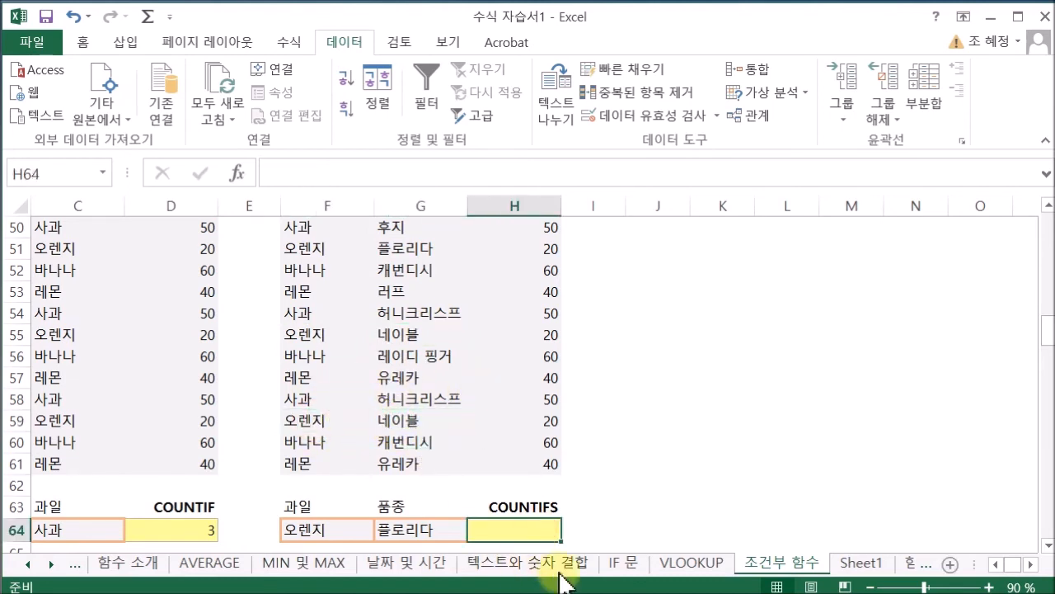
type("=")
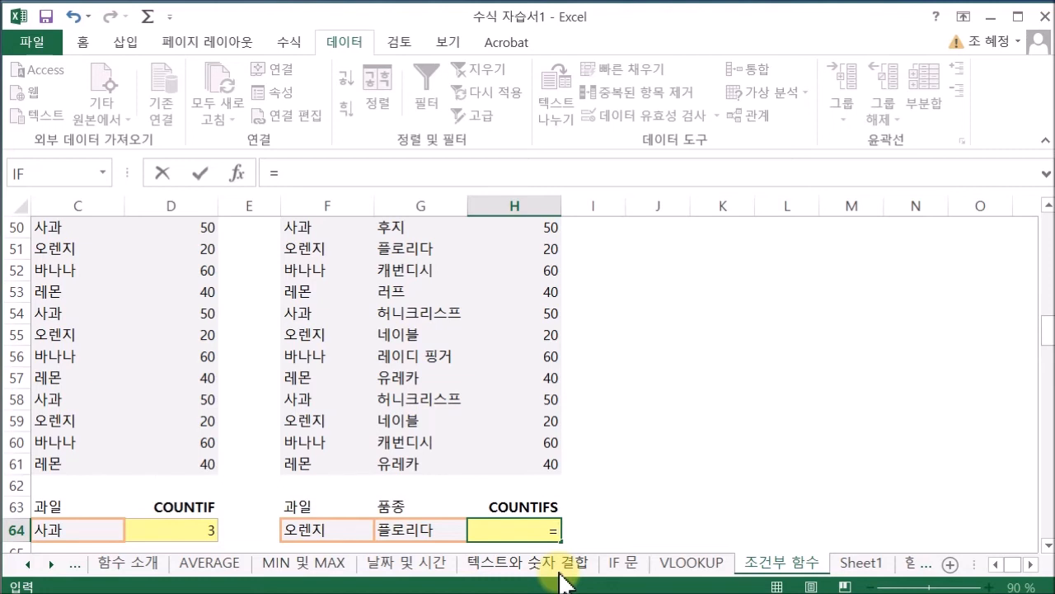
type("coun")
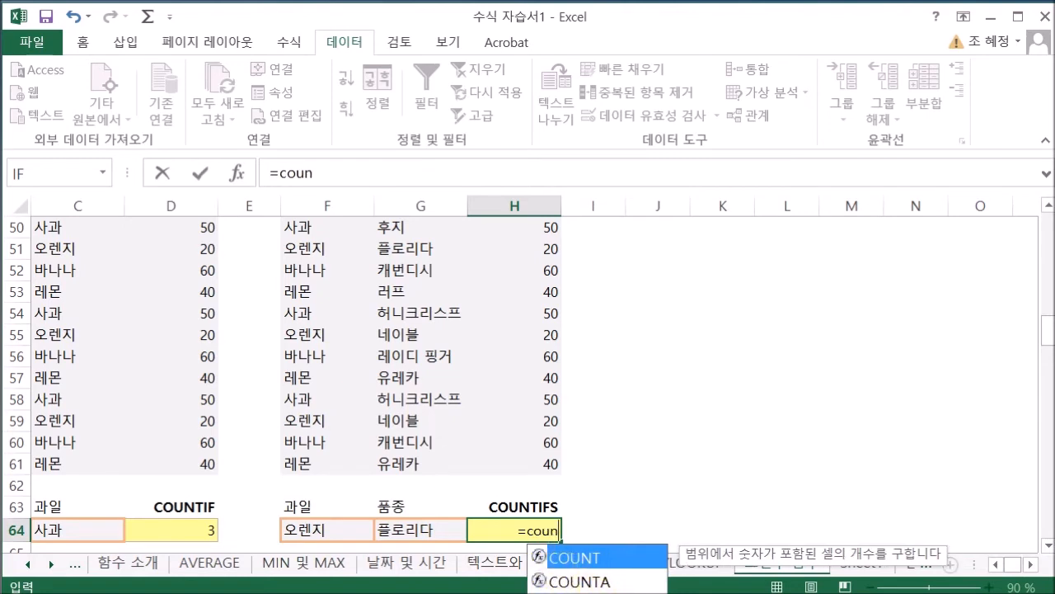
type("tifs")
key("Tab")
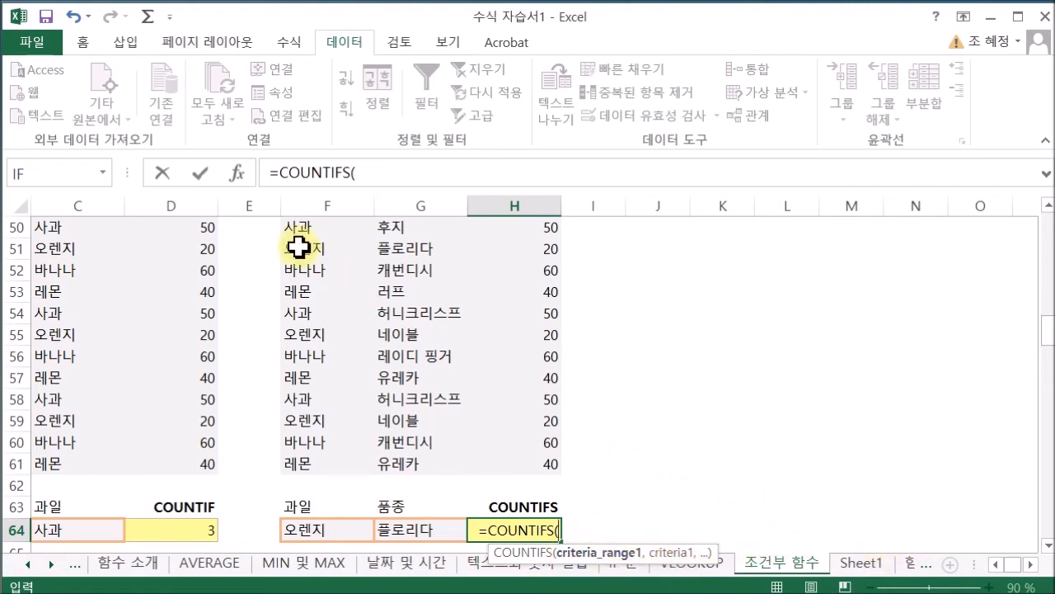
left_click_drag(296, 230, 288, 462)
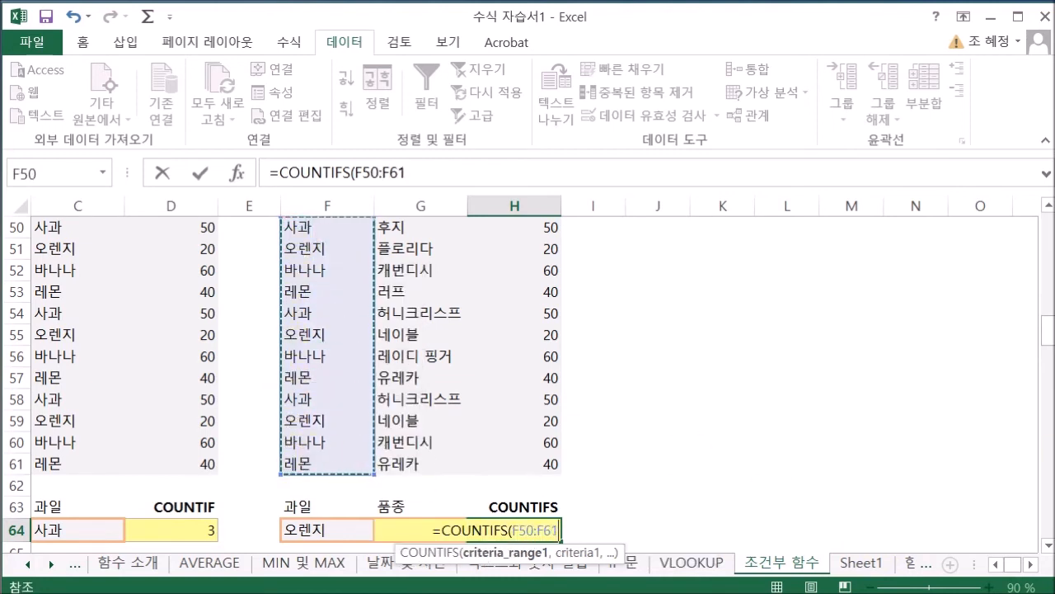
type(",")
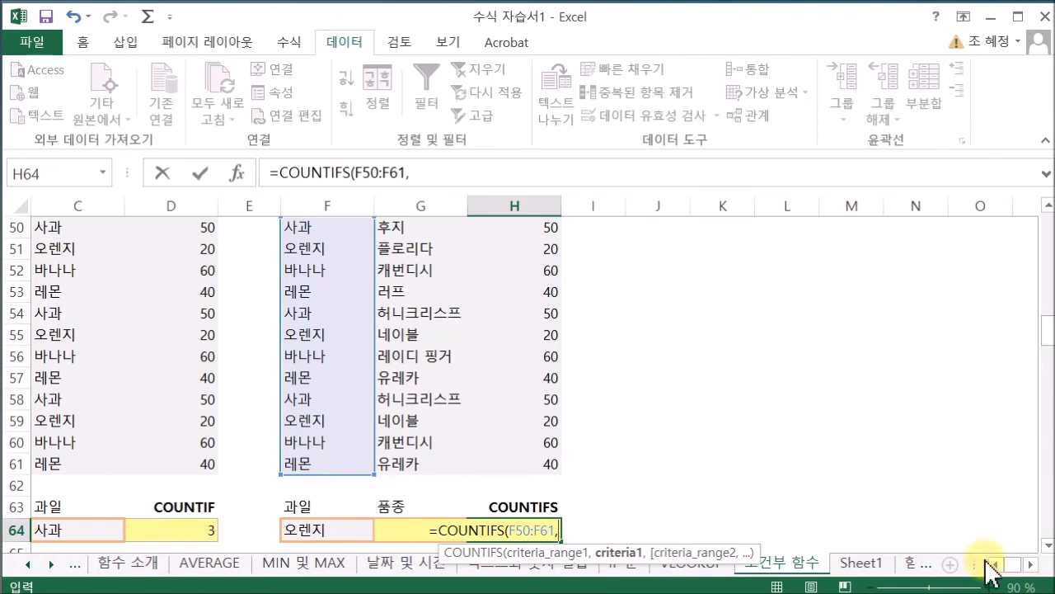
left_click(340, 532)
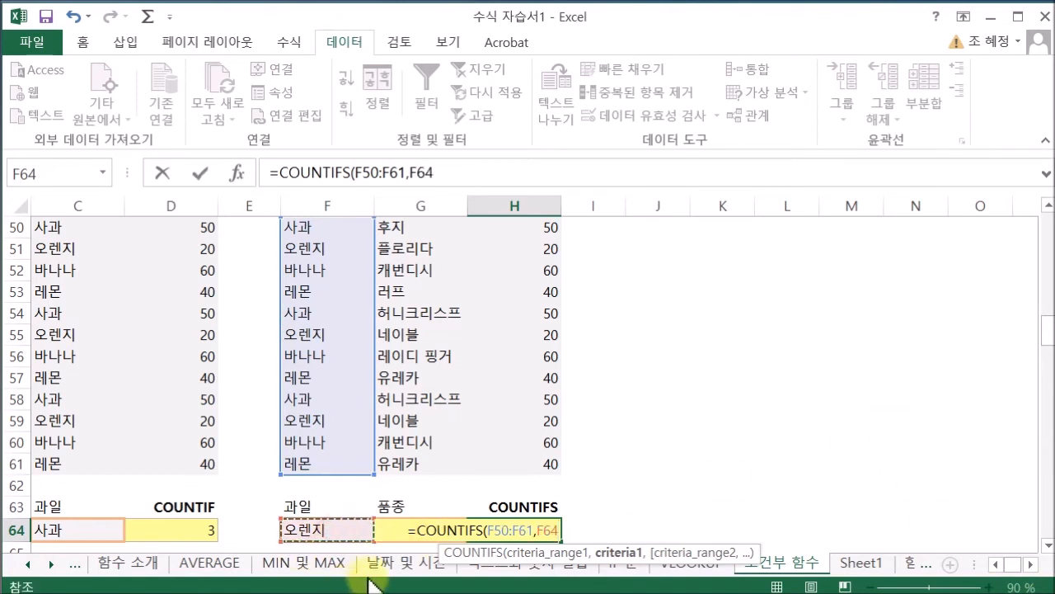
type(",")
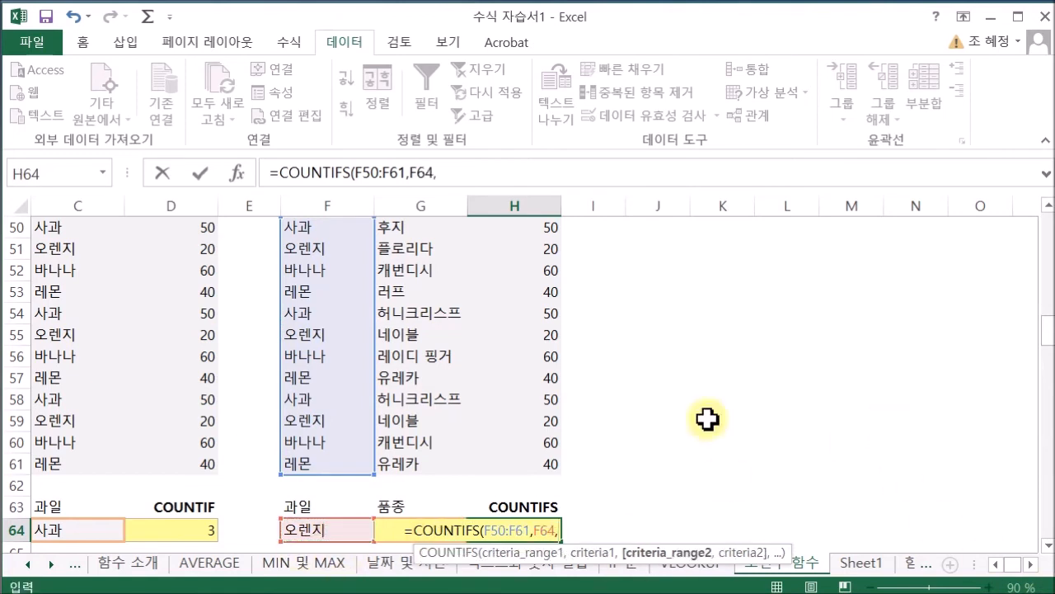
Complete the COUNTIFS formula in H64 with criteria_range2 G50:G61 and criteria2 G64.
left_click_drag(408, 226, 405, 466)
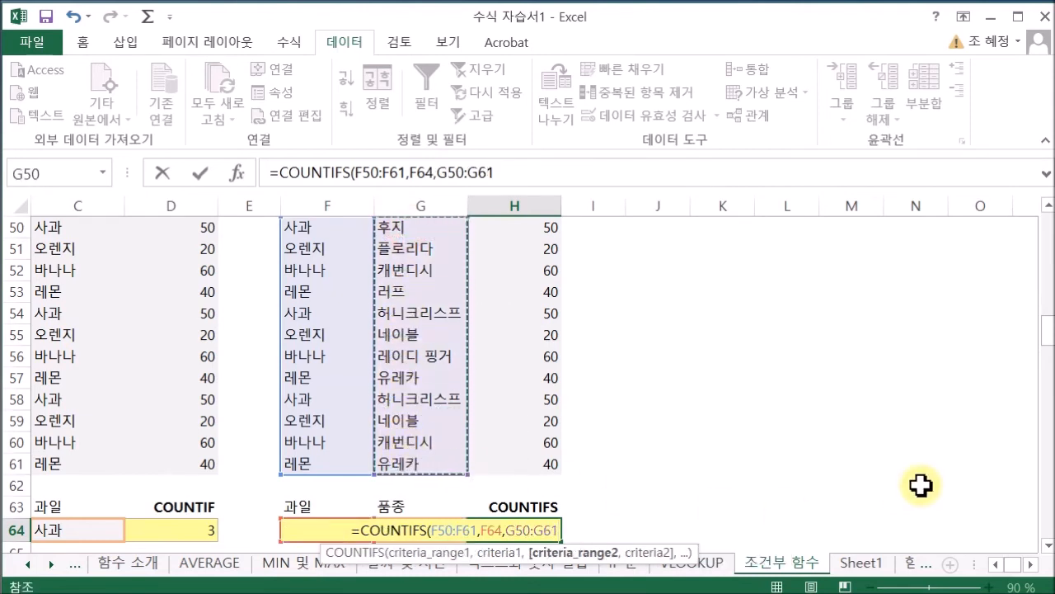
type(",")
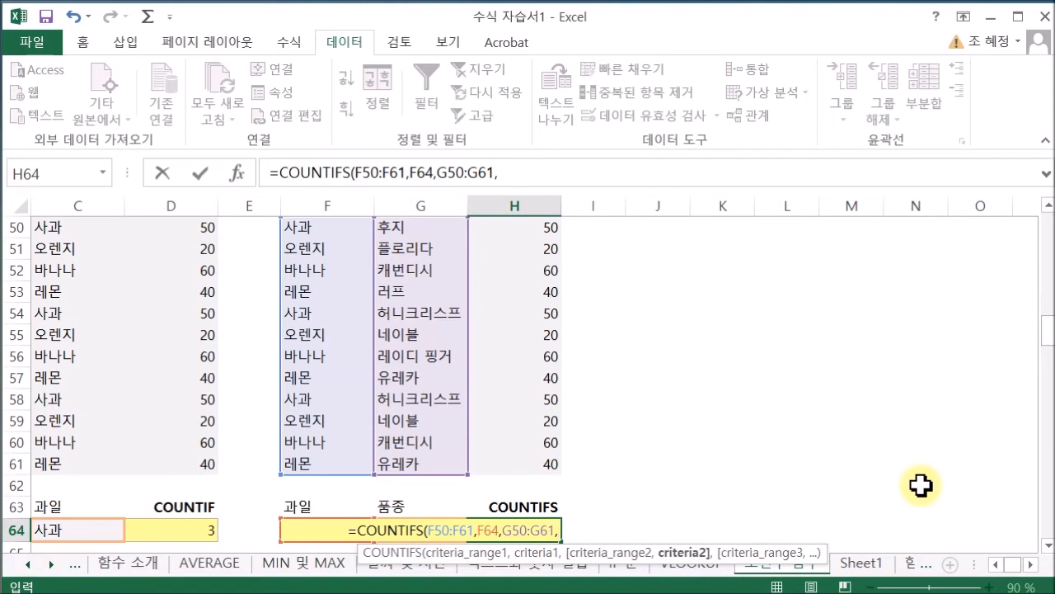
type("g64")
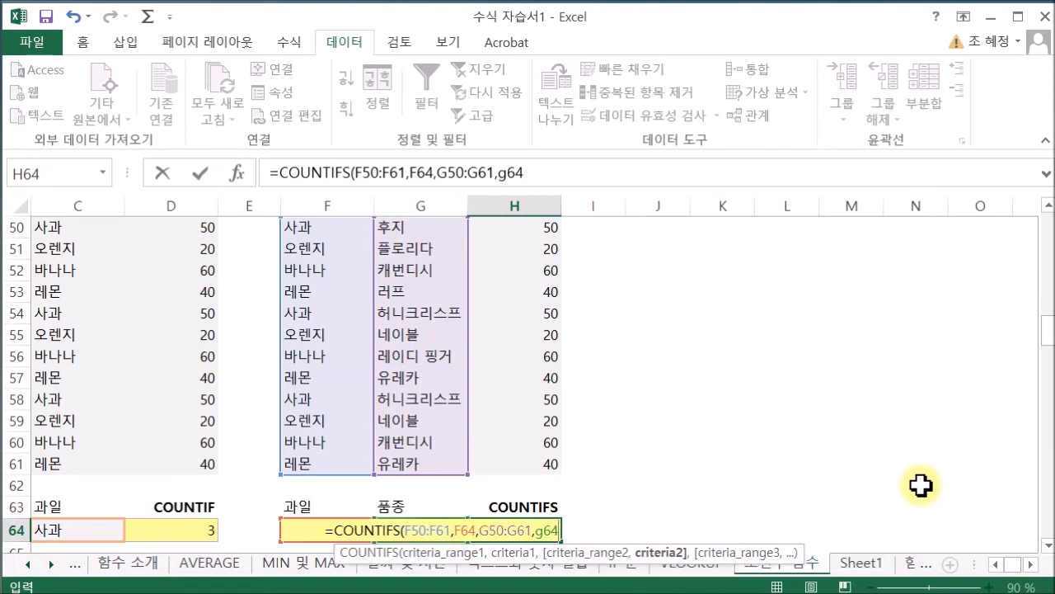
type(")")
key("Return")
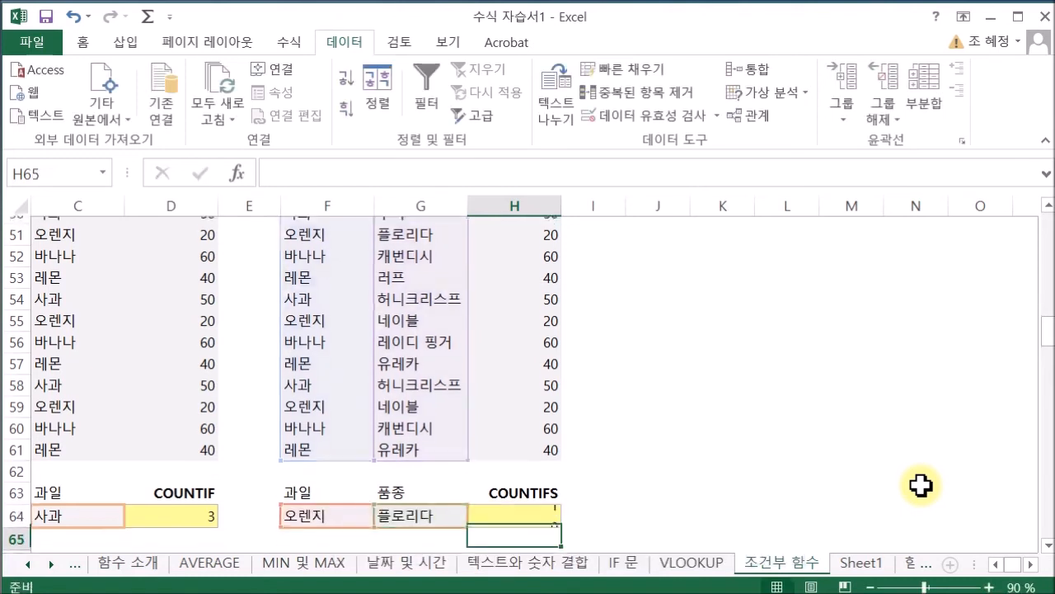
left_click(540, 509)
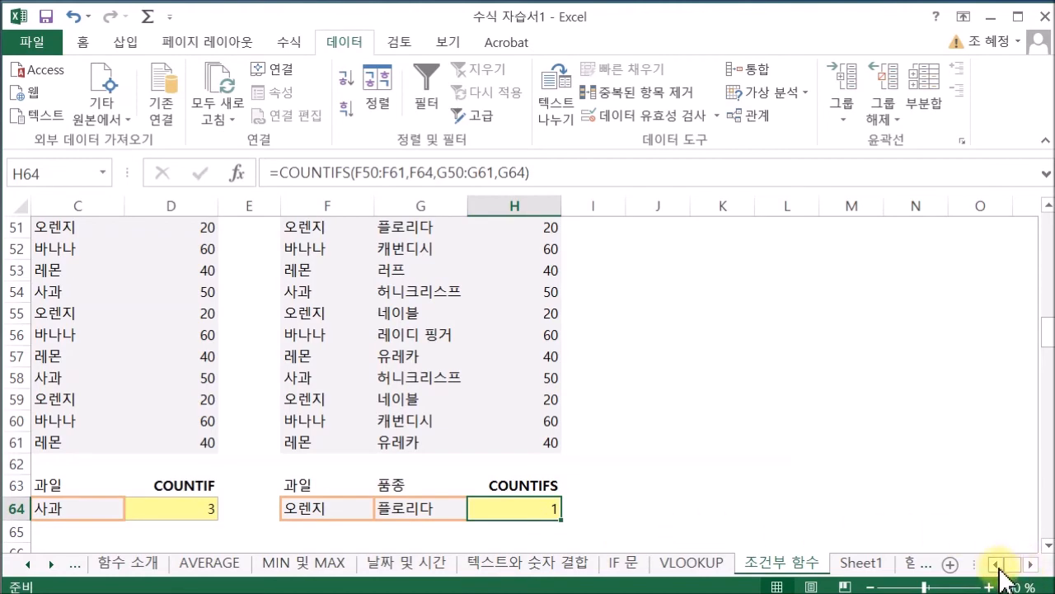
Start an AVERAGEIFS formula in E106, the 평균 cell for 레몬 and 유레카.
left_click(996, 564)
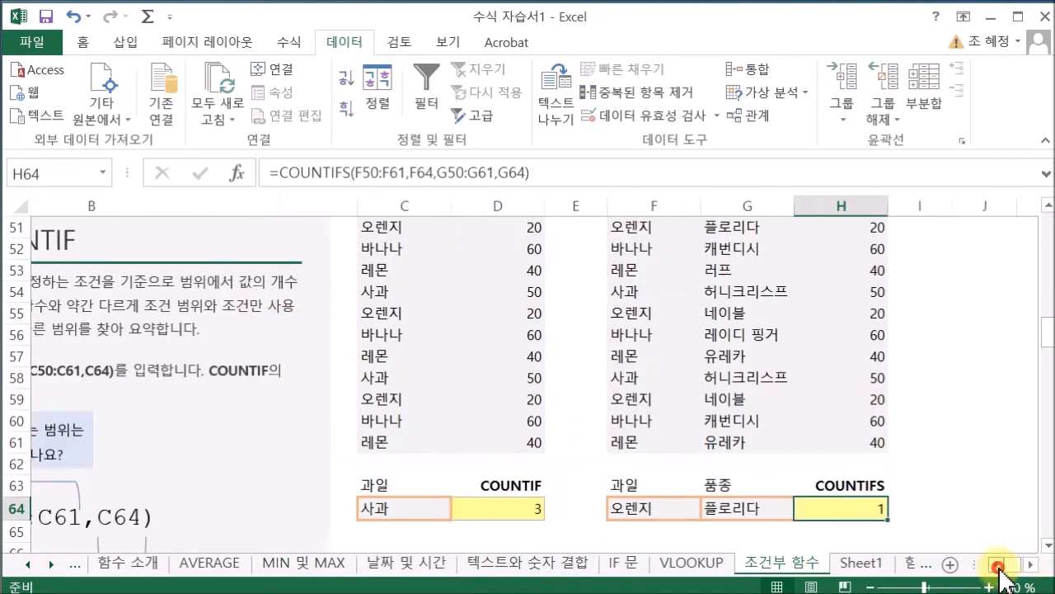
left_click(1048, 544)
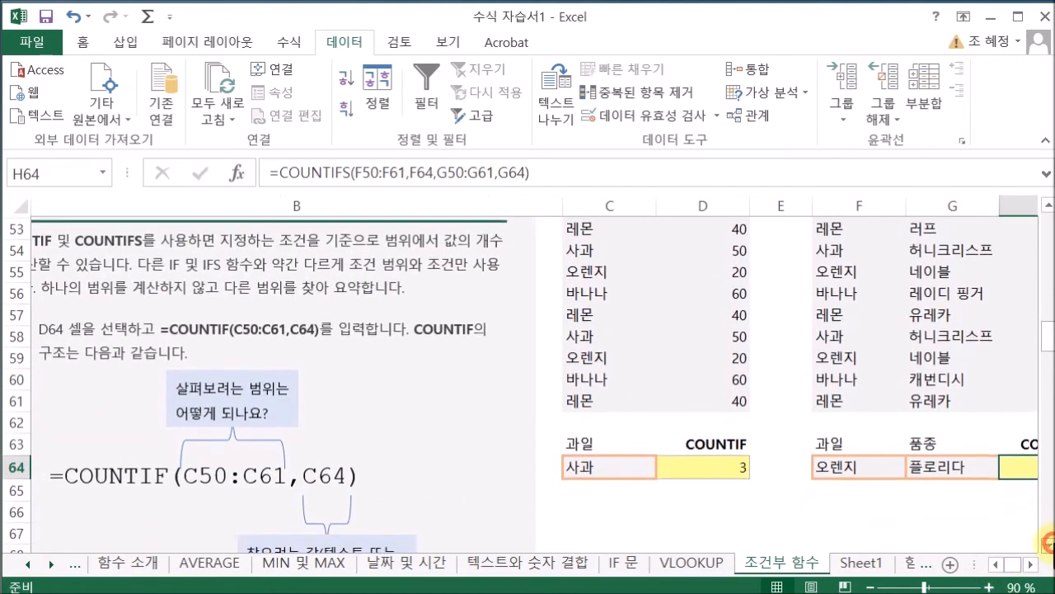
scroll(1047, 544, "down", 11)
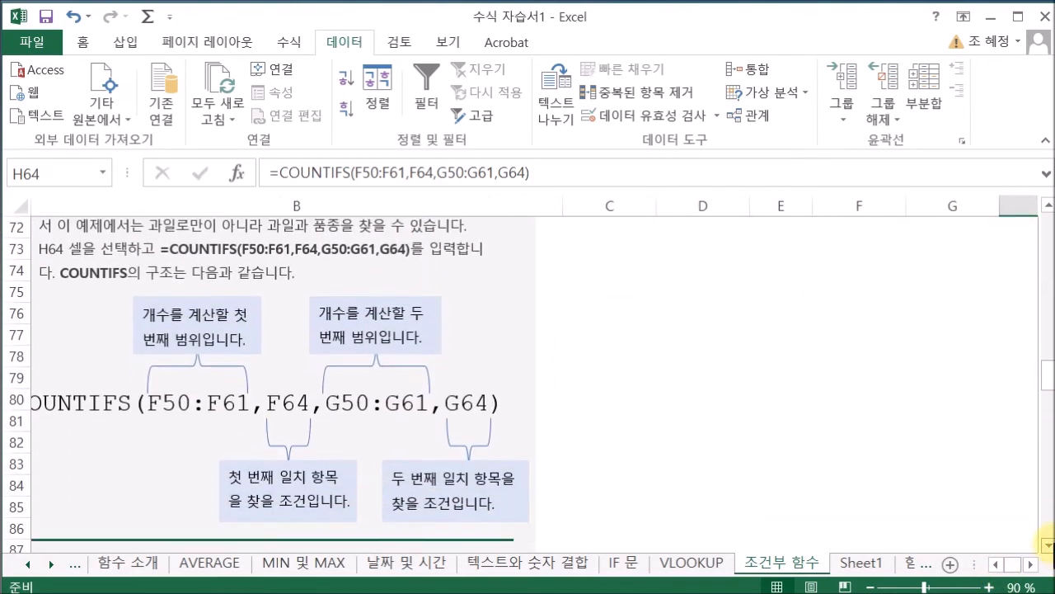
left_click(1047, 544)
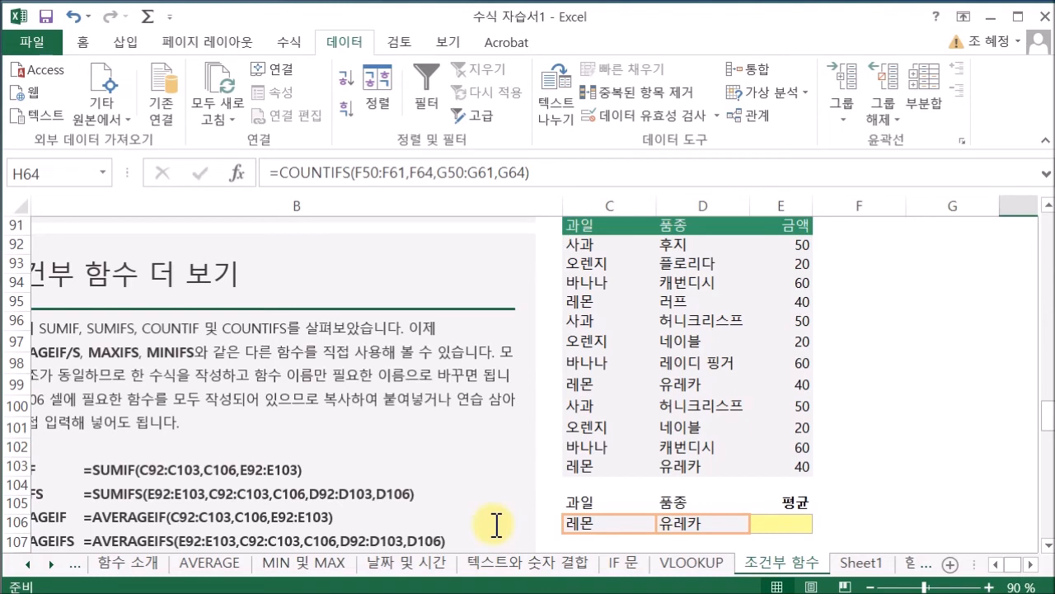
left_click(782, 524)
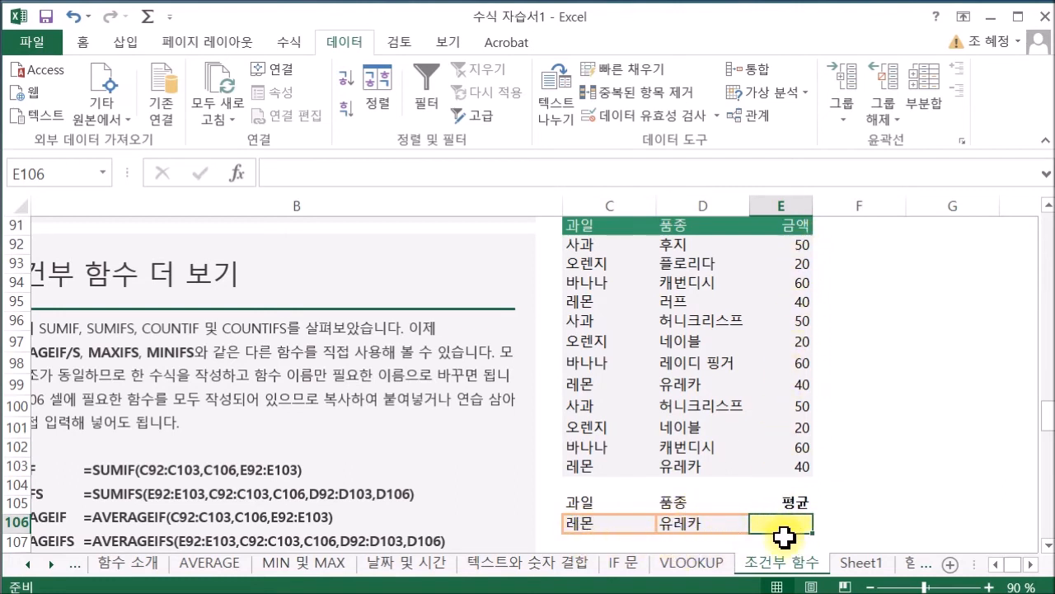
type("=")
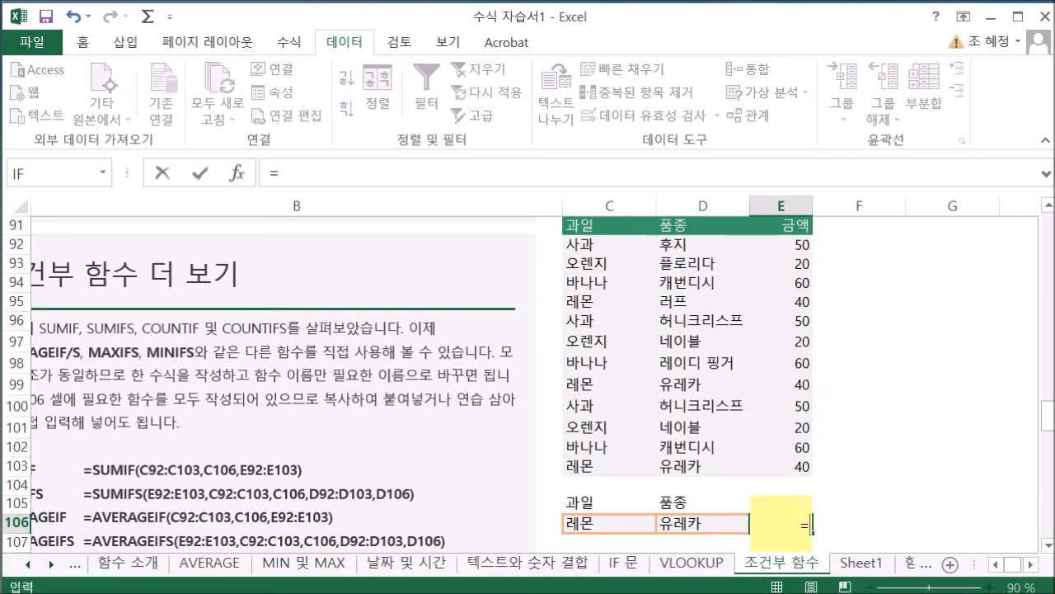
type("a")
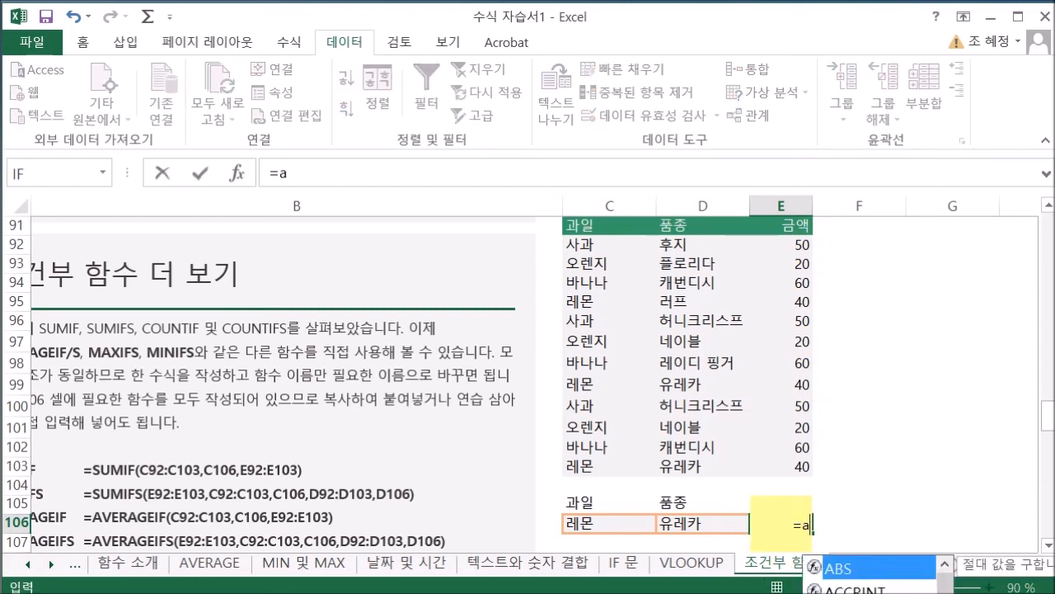
type("ver")
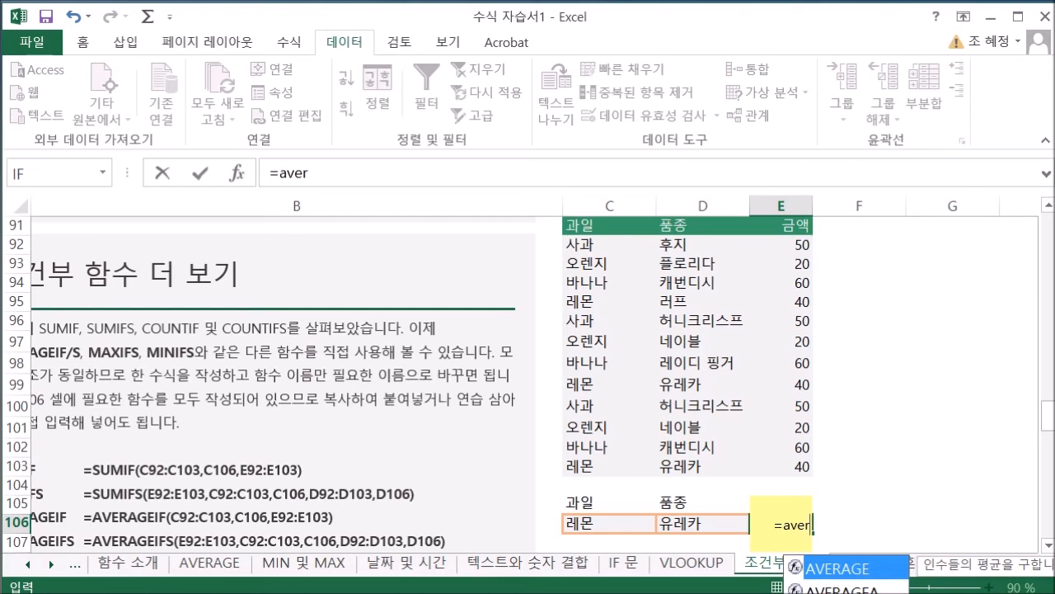
key("Down")
key("Down")
key("Down")
key("Tab")
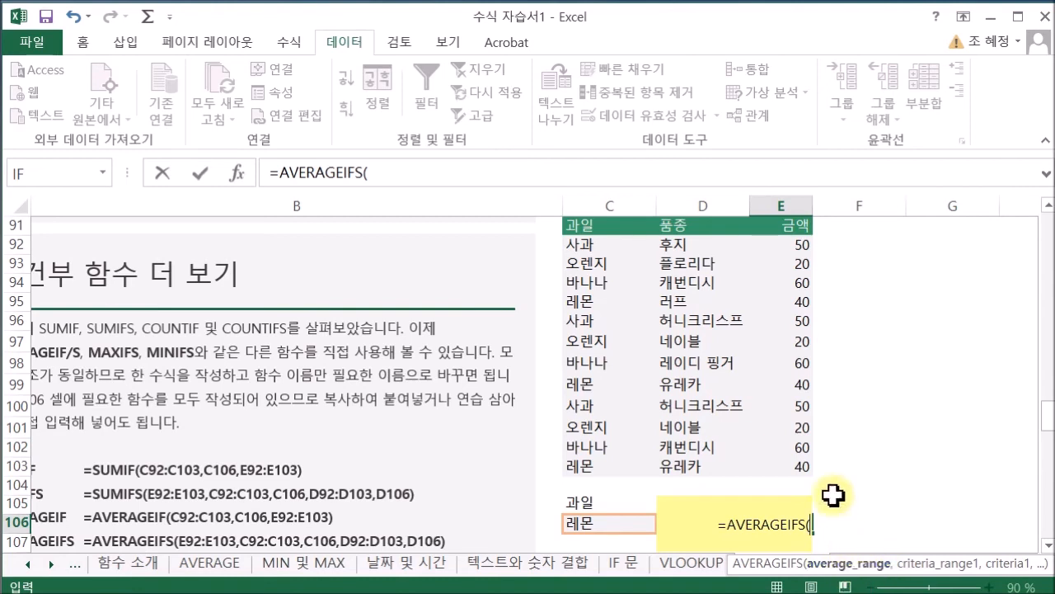
Give the AVERAGEIFS formula average_range E92:E103, criteria_range1 C92:C103 and criteria1 C106.
left_click_drag(785, 249, 797, 463)
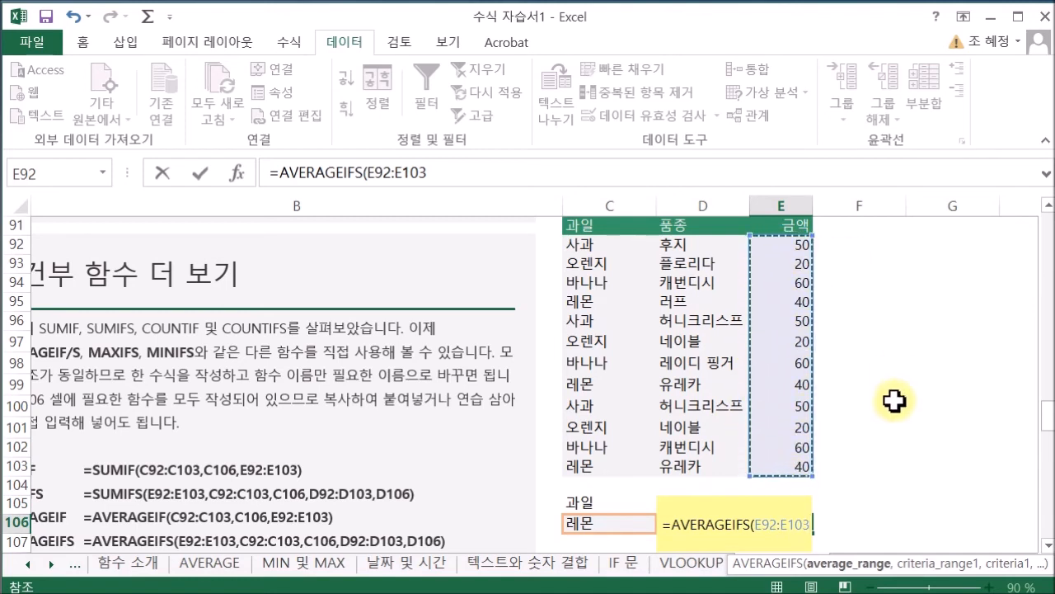
type(",")
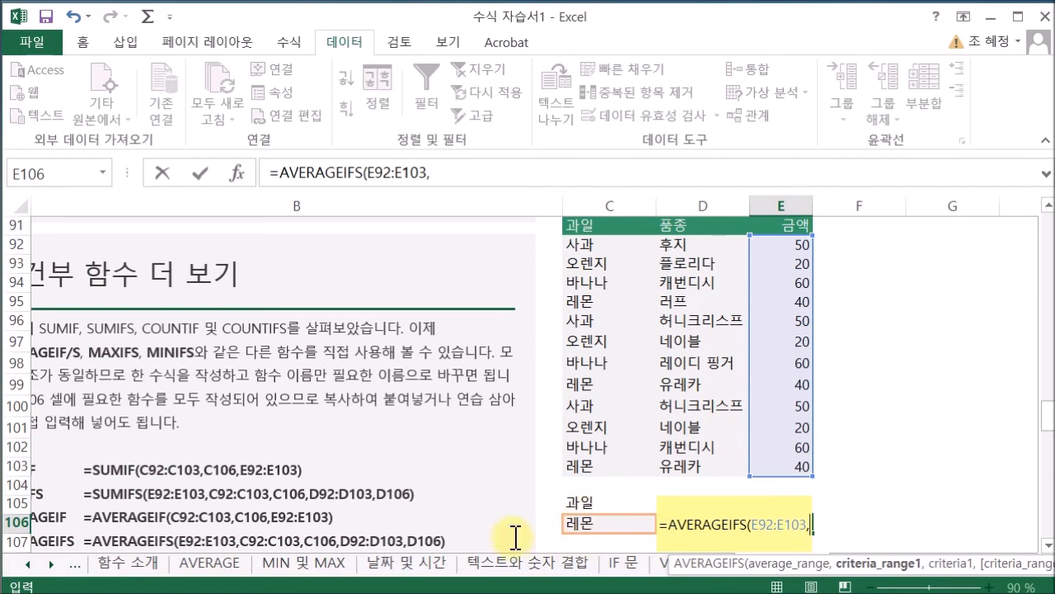
left_click(594, 246)
left_click_drag(595, 245, 615, 463)
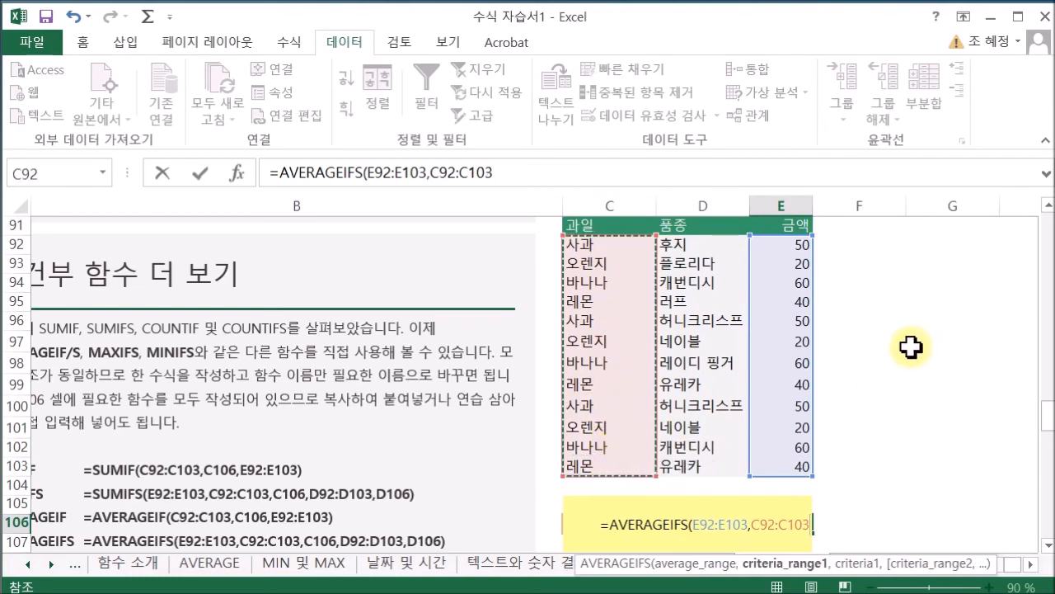
type(",")
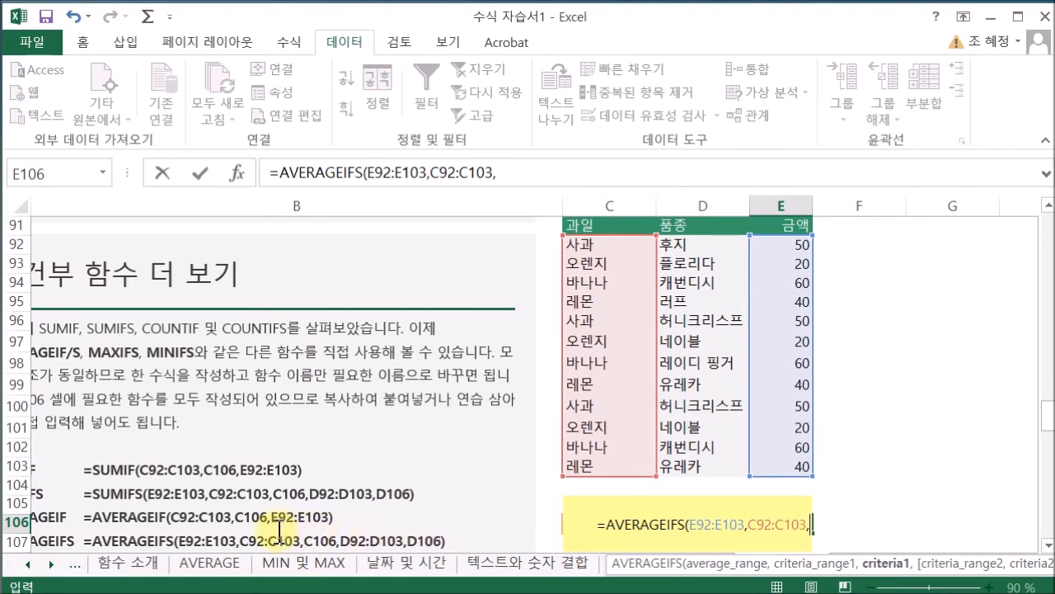
left_click(550, 175)
type("c")
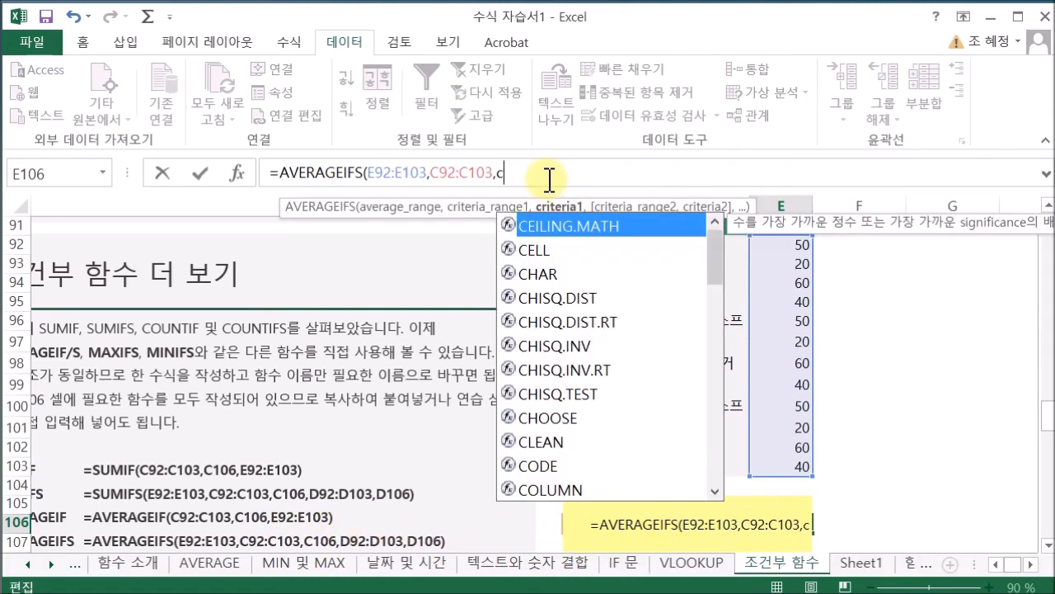
type("106")
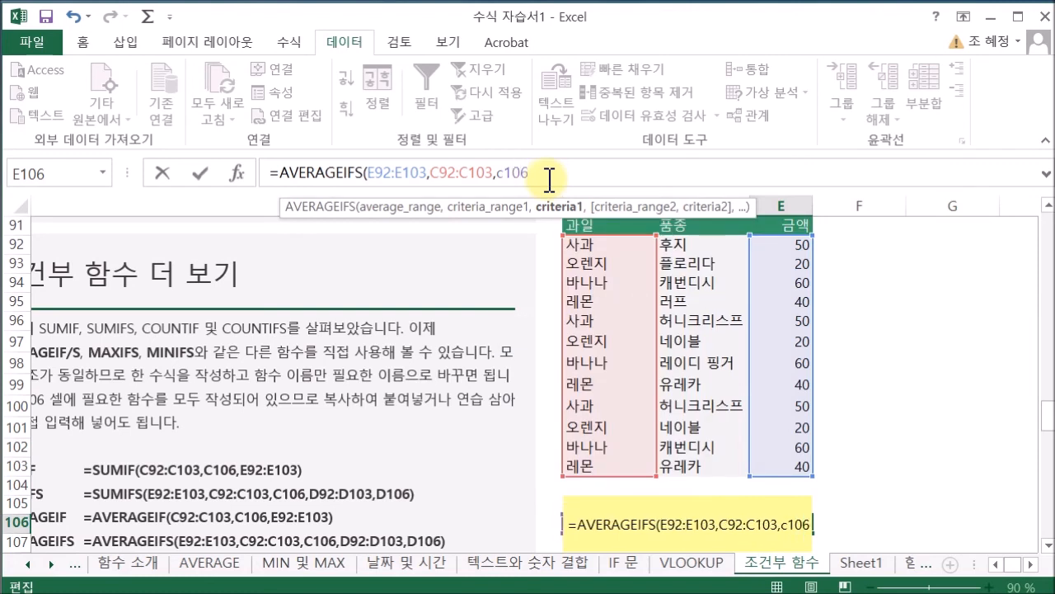
type(",")
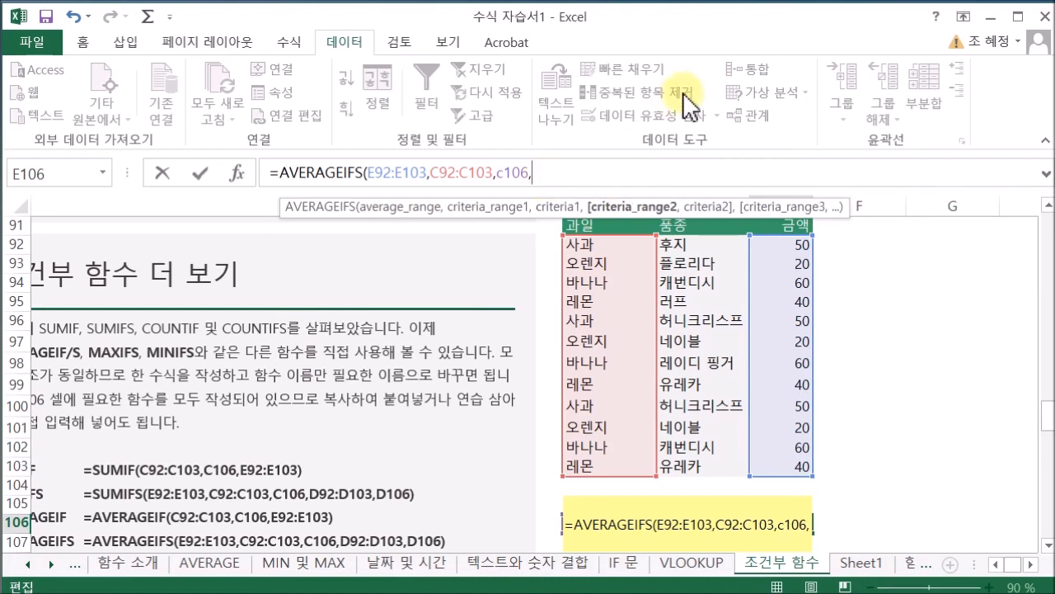
Complete the AVERAGEIFS formula in E106 with criteria_range2 D92:D103 and criteria2 D106.
left_click_drag(695, 246, 671, 464)
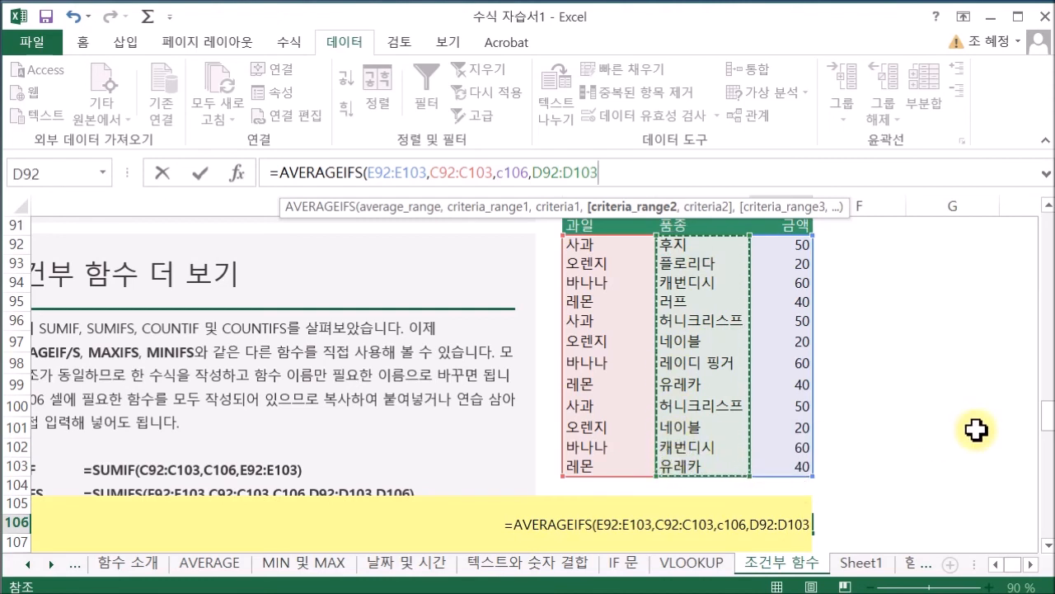
type(",")
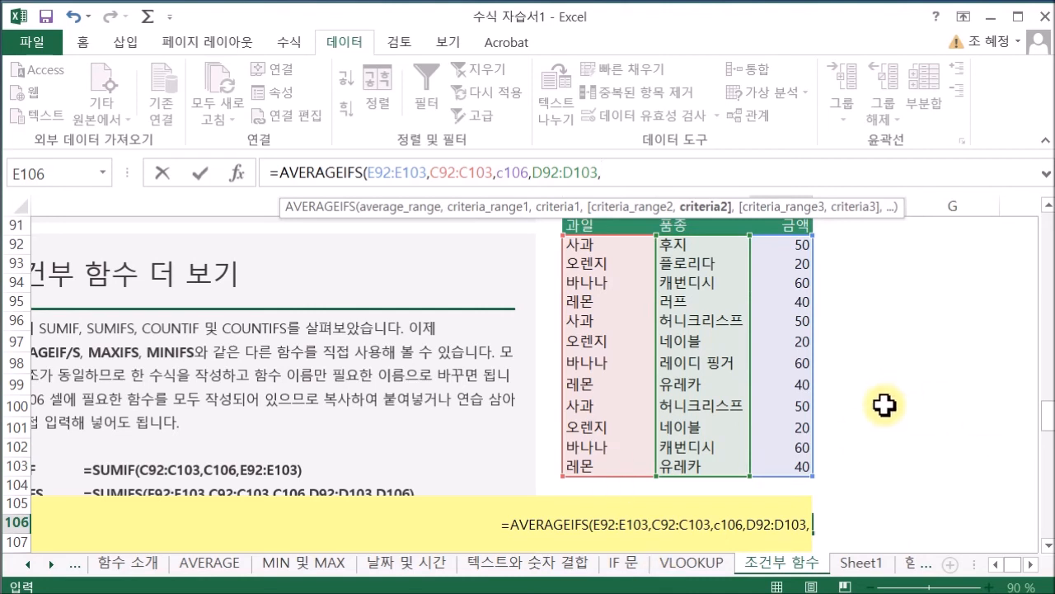
type("d1")
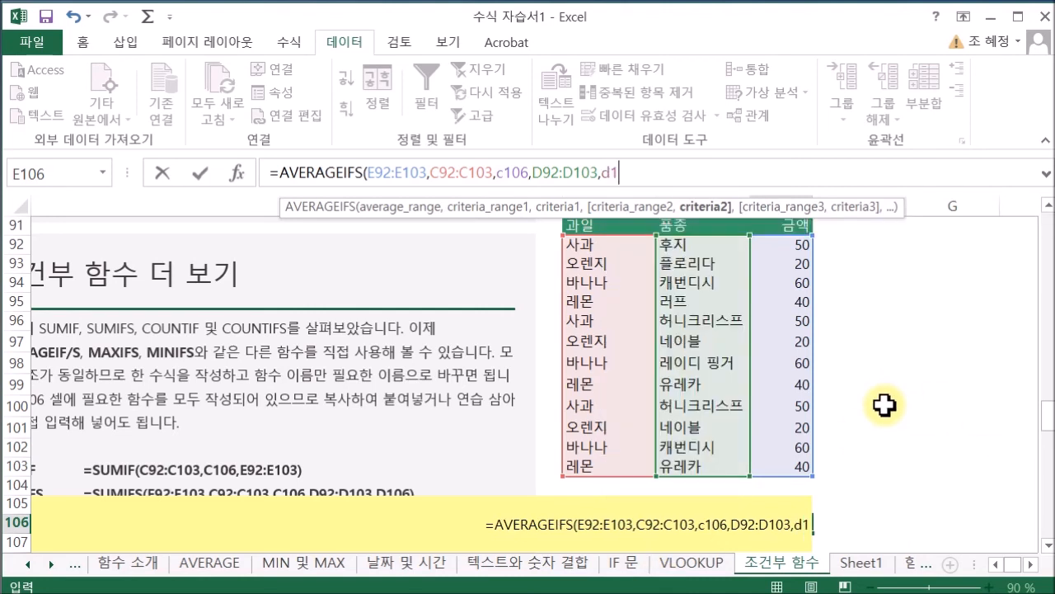
type("06")
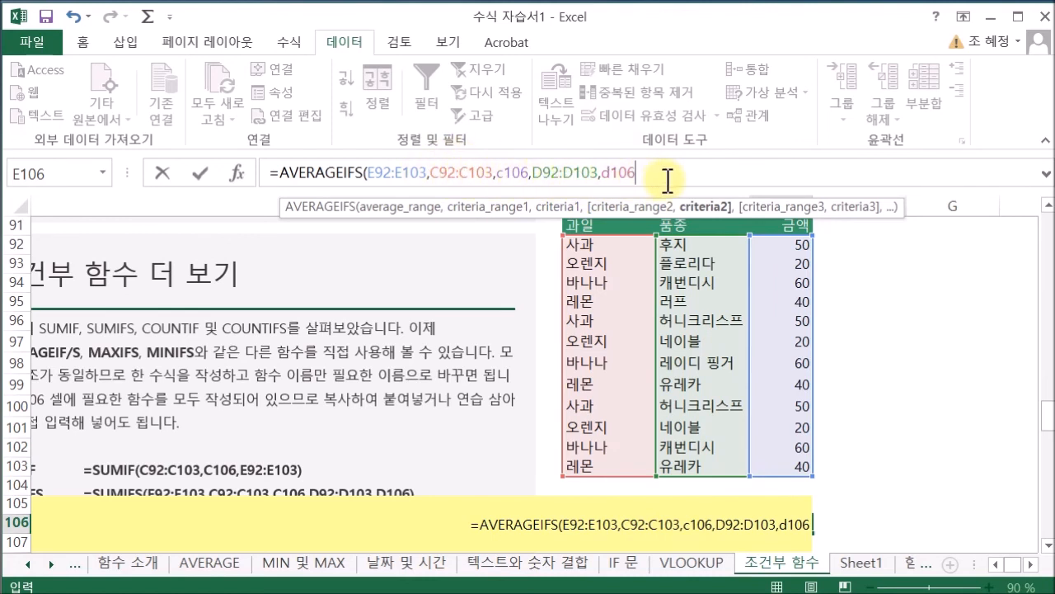
type(")")
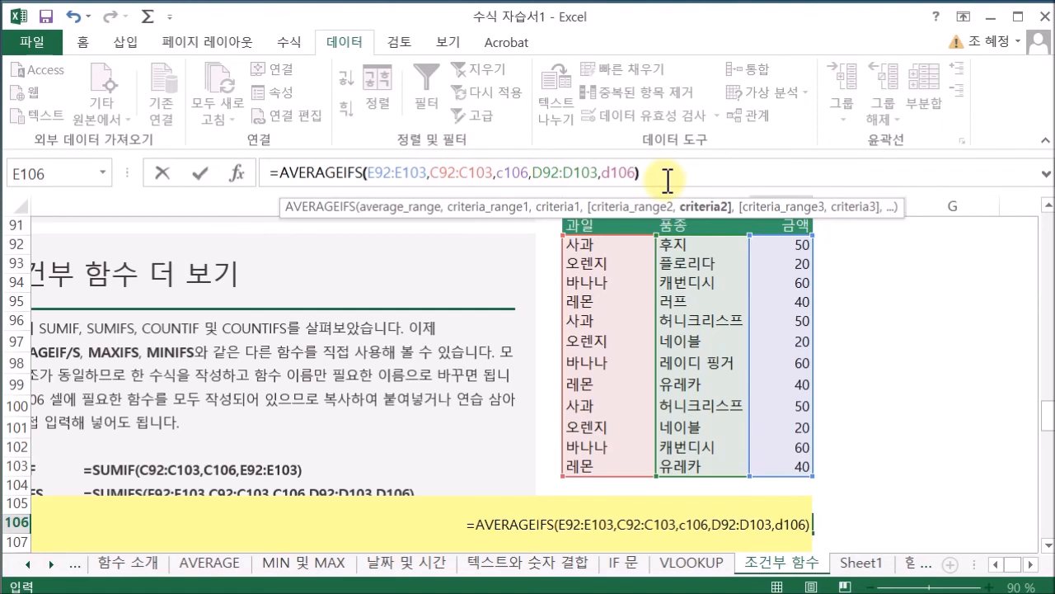
key("Return")
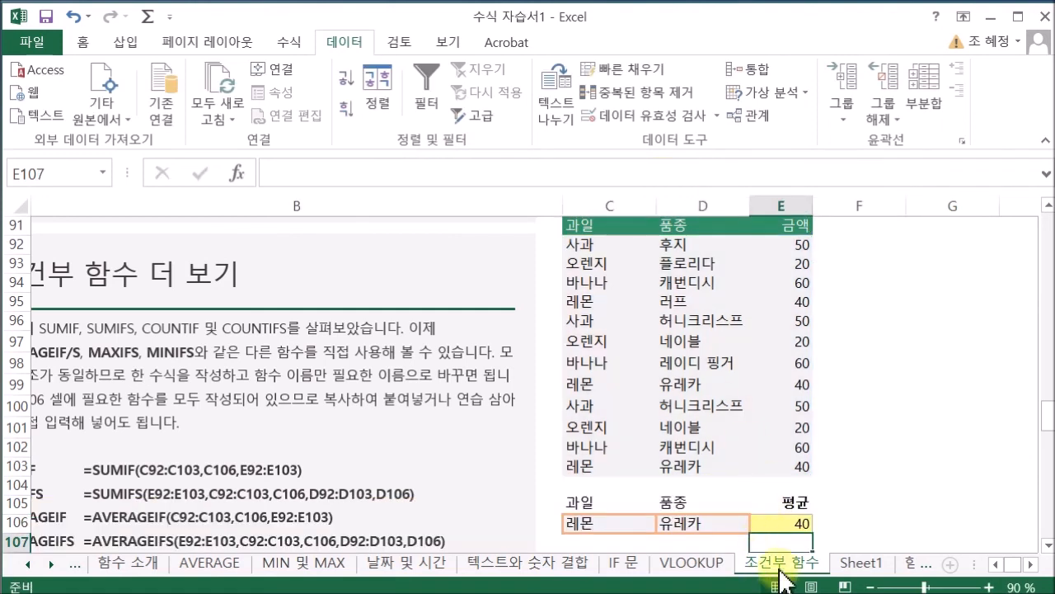
Review the formula in E106 against the sheet's list of conditional function formulas from SUMIF to MINIFS.
left_click(777, 522)
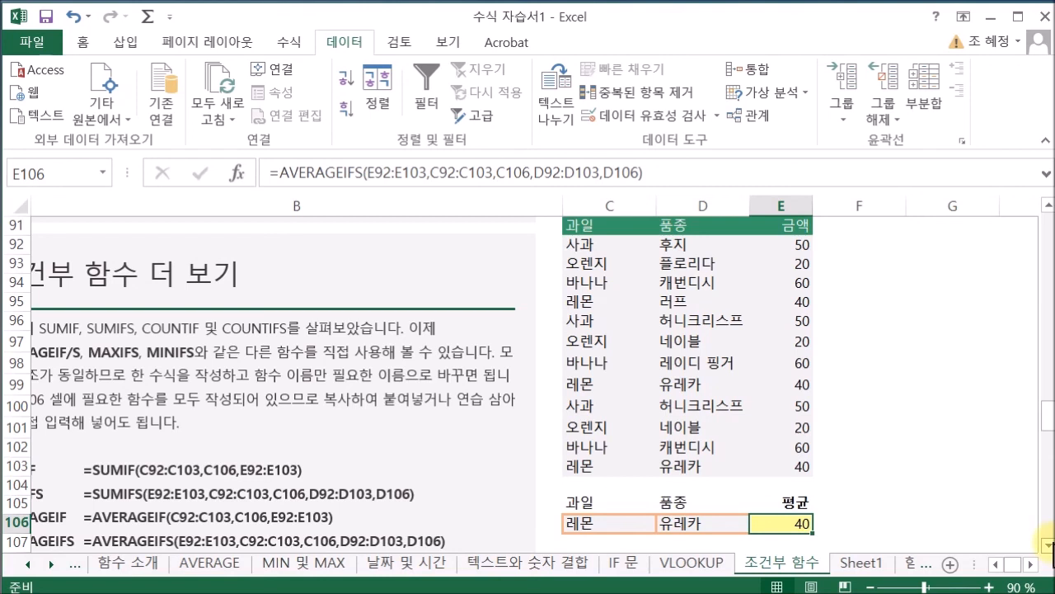
left_click_drag(1047, 544, 1046, 544)
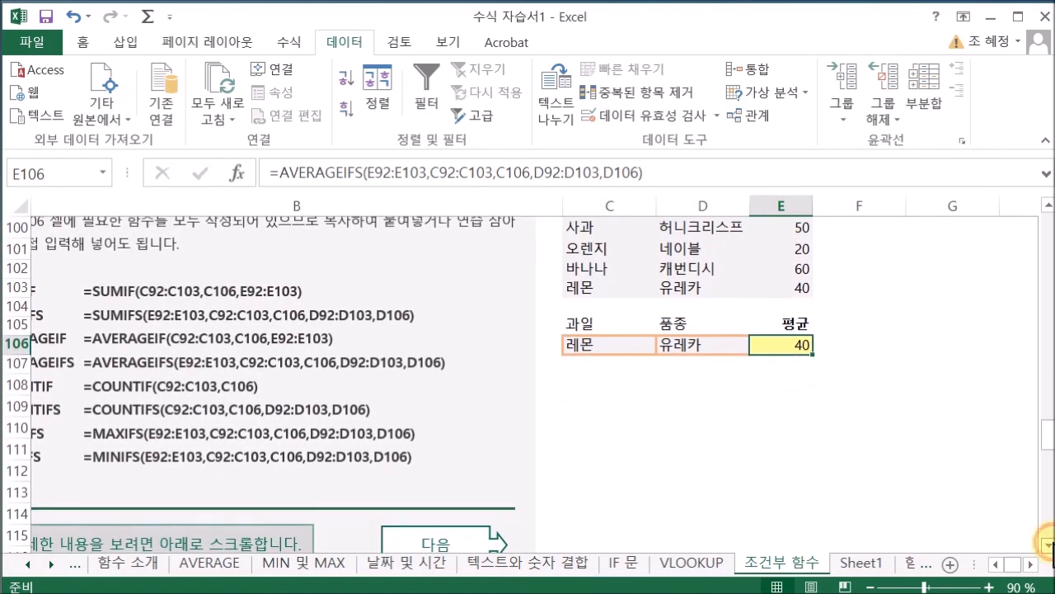
left_click(995, 564)
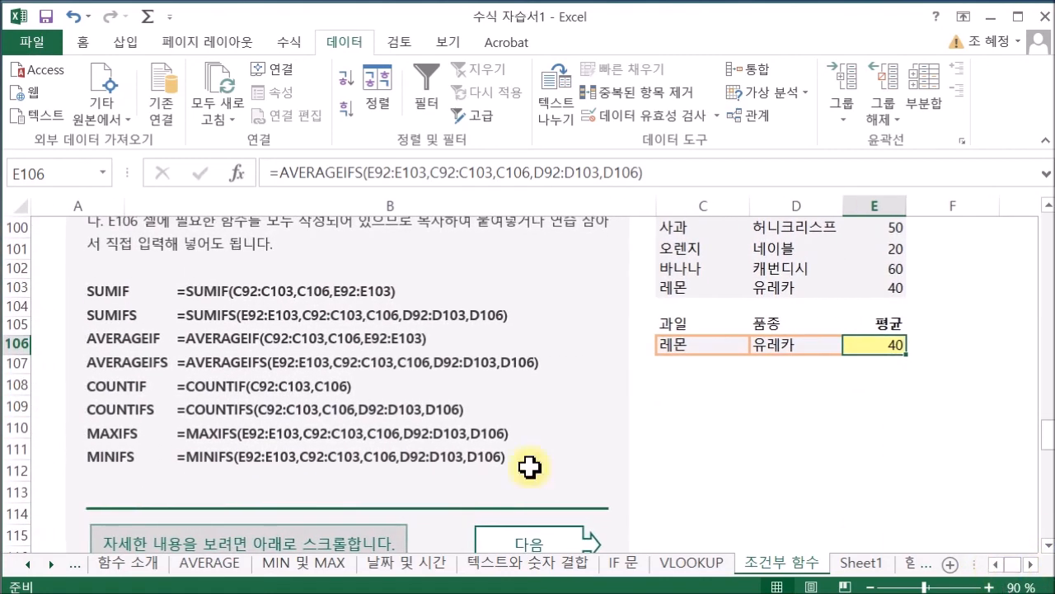